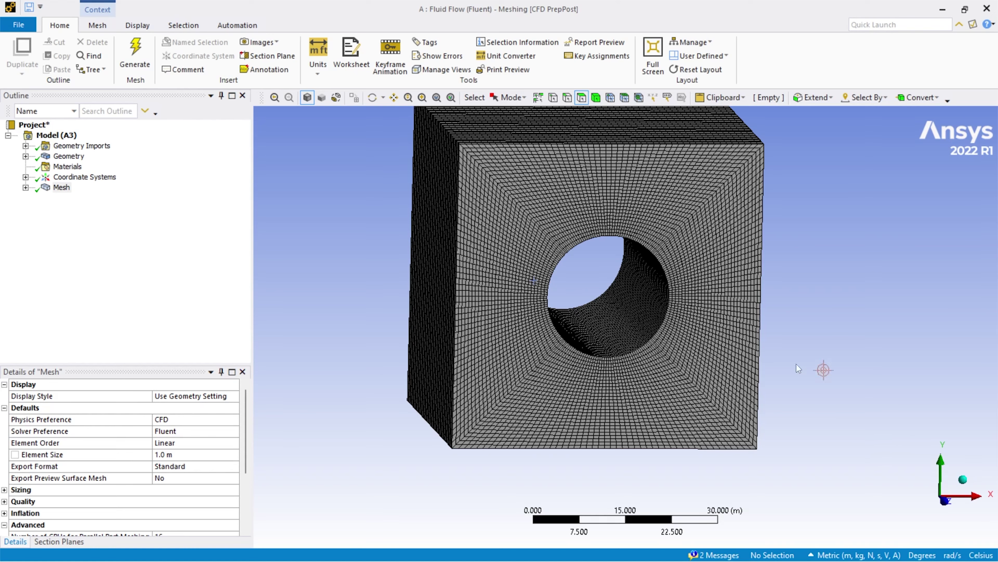
Create a named selection called "inlet" on the block's outer side face at the negative X end
mouse_move(798, 323)
middle_mouse_down()
mouse_move(875, 339)
mouse_move(668, 330)
mouse_move(758, 319)
mouse_move(840, 325)
mouse_move(713, 319)
middle_mouse_up()
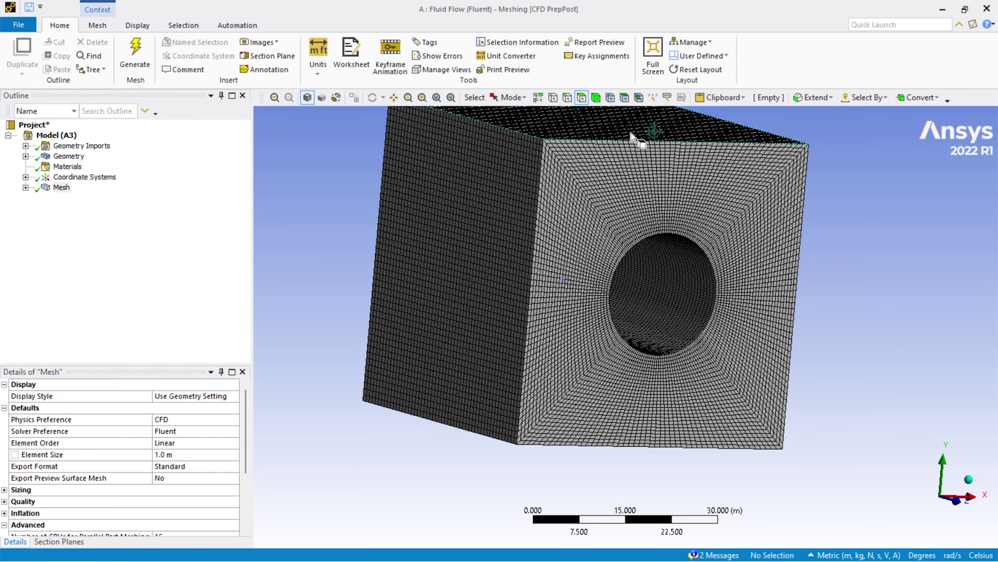
middle_click_drag(766, 313, 800, 350, "ctrl")
middle_click(330, 302)
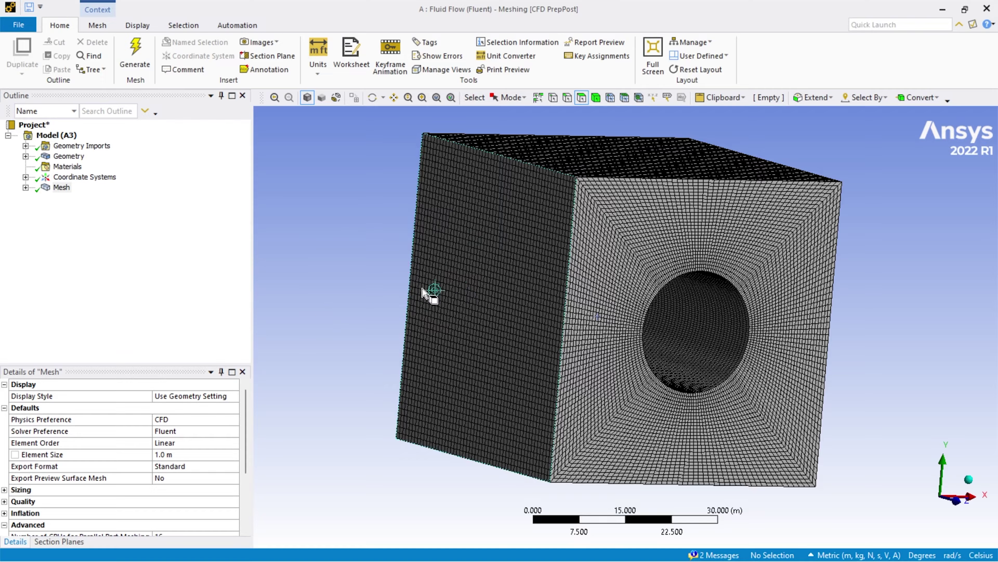
left_click(473, 282)
right_click(469, 279)
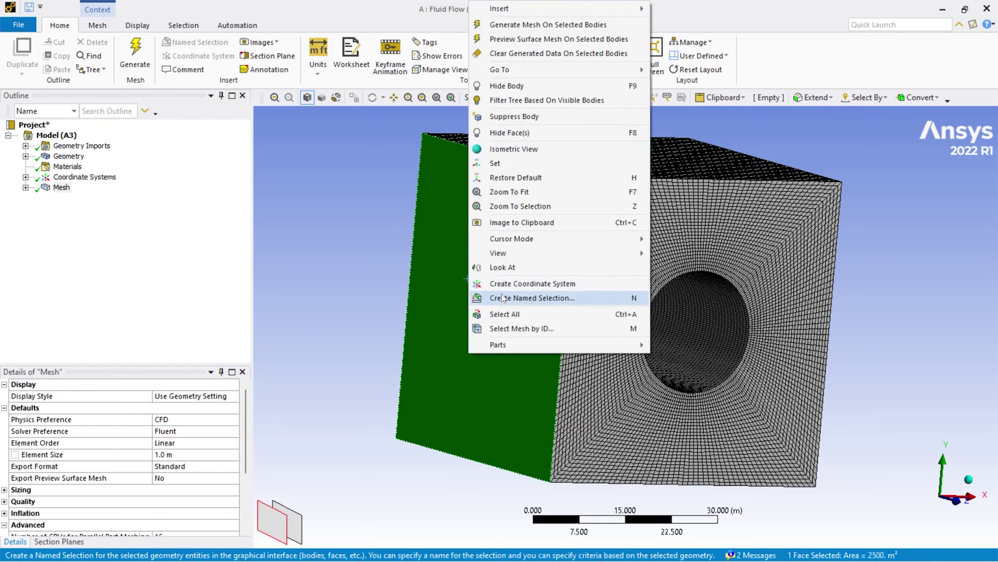
left_click(504, 297)
type("inlet")
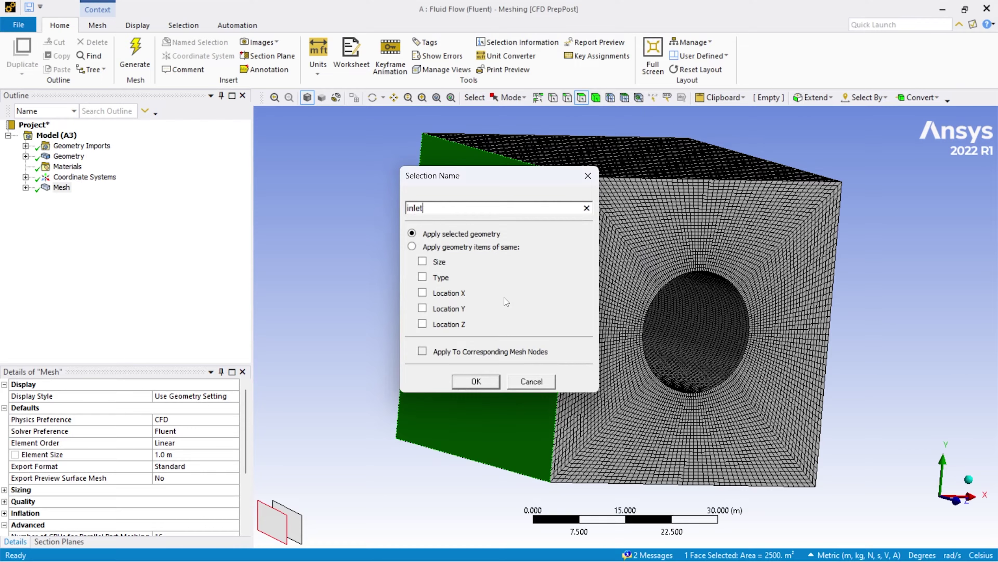
key("Return")
Create a named selection called "outlet" on the block's opposite side face at the positive X end
middle_click_drag(504, 297, 764, 283)
left_click(769, 330)
right_click(768, 330)
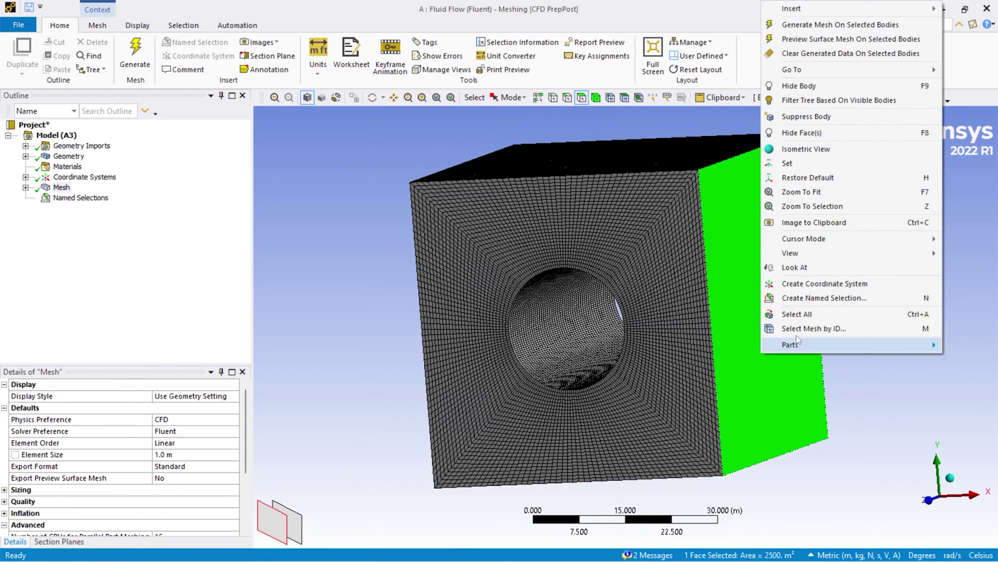
left_click(812, 297)
type("outlet")
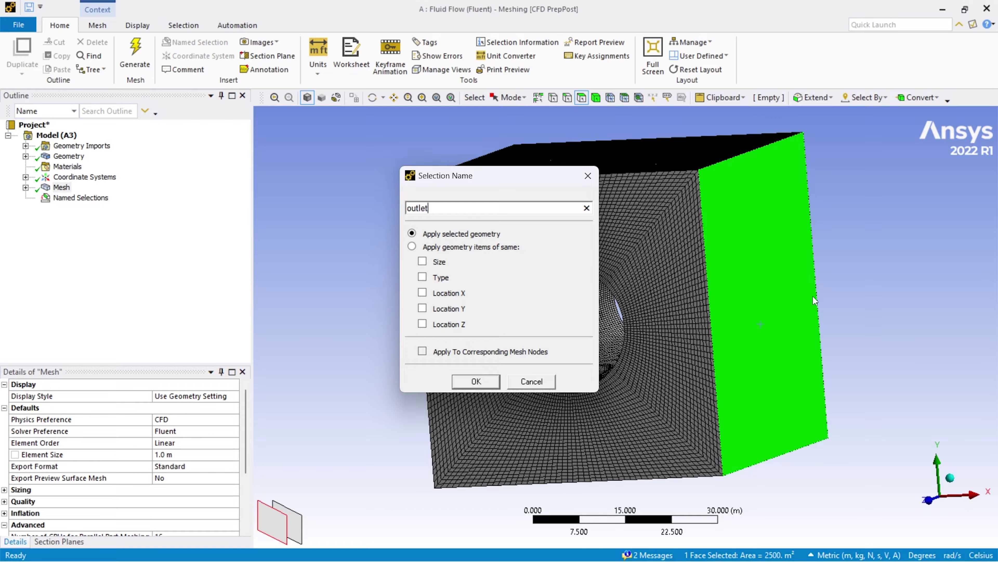
key("Return")
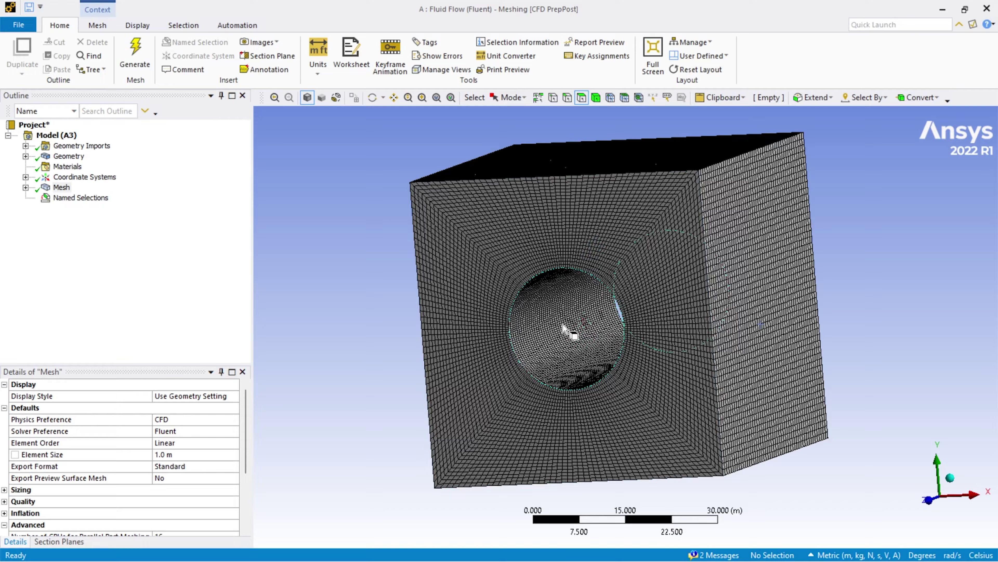
Create a named selection called "cylinder" on the cylindrical face of the through-hole
left_click(556, 335)
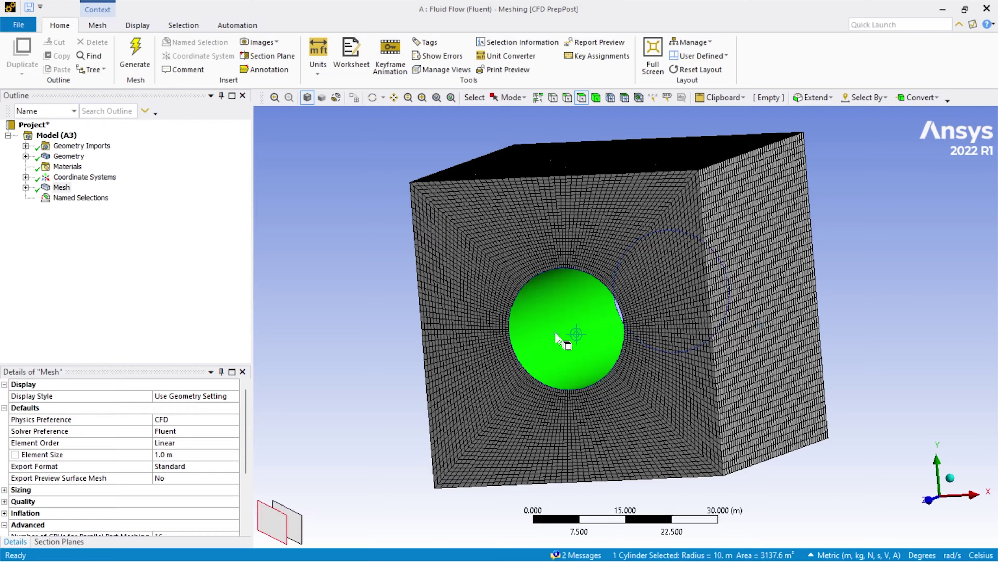
mouse_move(617, 333)
middle_mouse_down()
mouse_move(629, 330)
mouse_move(598, 332)
middle_mouse_up()
right_click(596, 352)
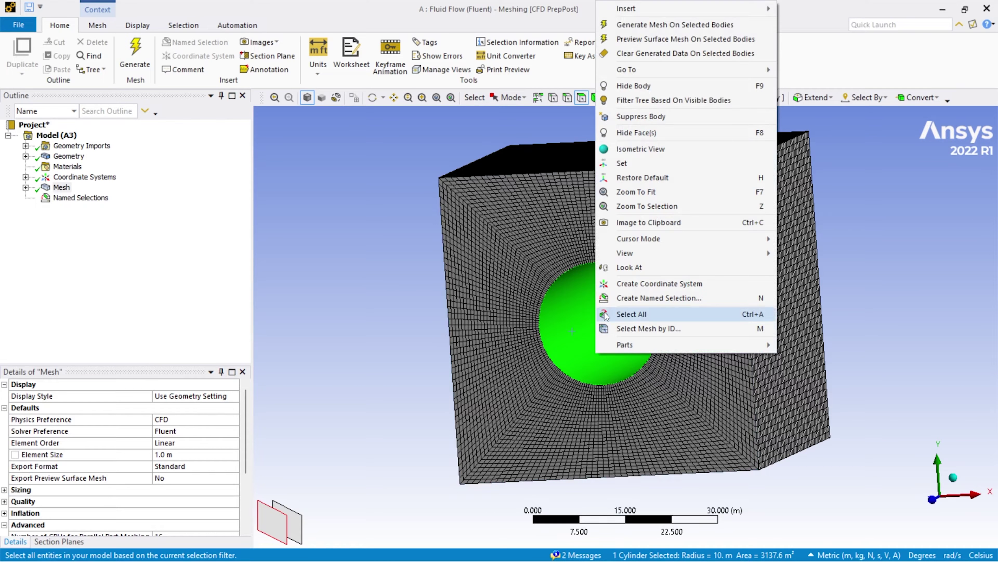
left_click(634, 297)
type("cylinder")
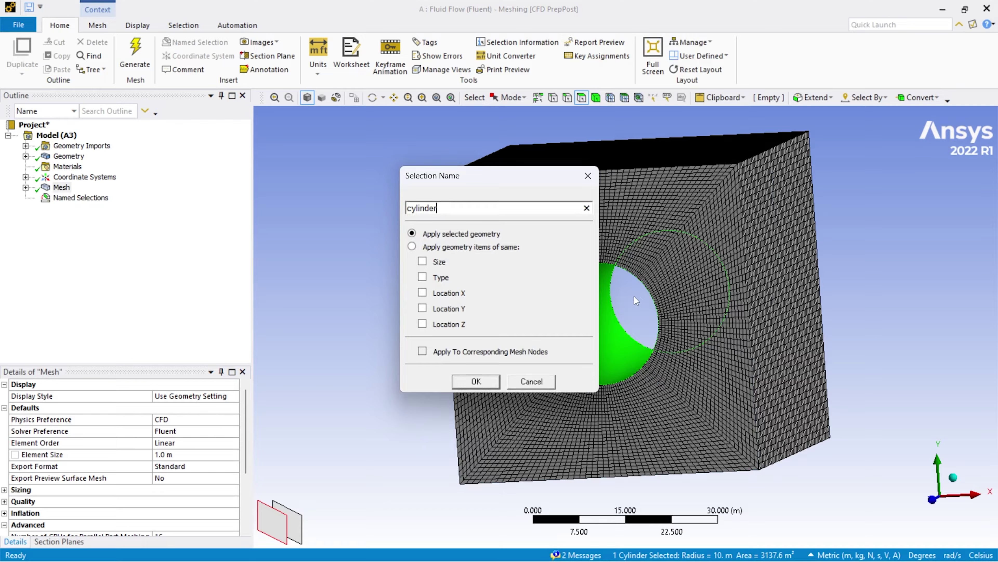
key("Return")
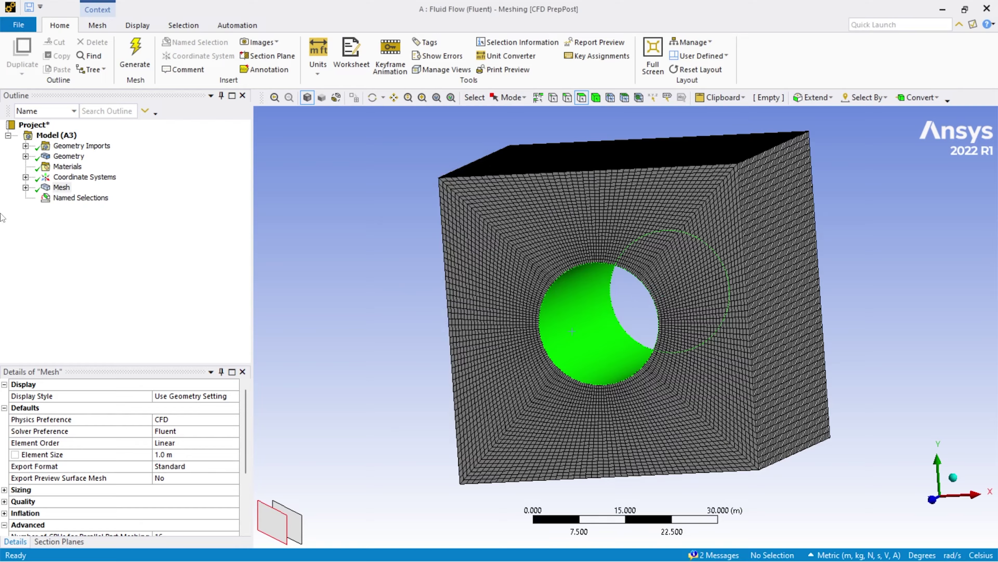
Review the faces assigned to the inlet, outlet and cylinder named selections, and return to the mesh display
left_click(26, 198)
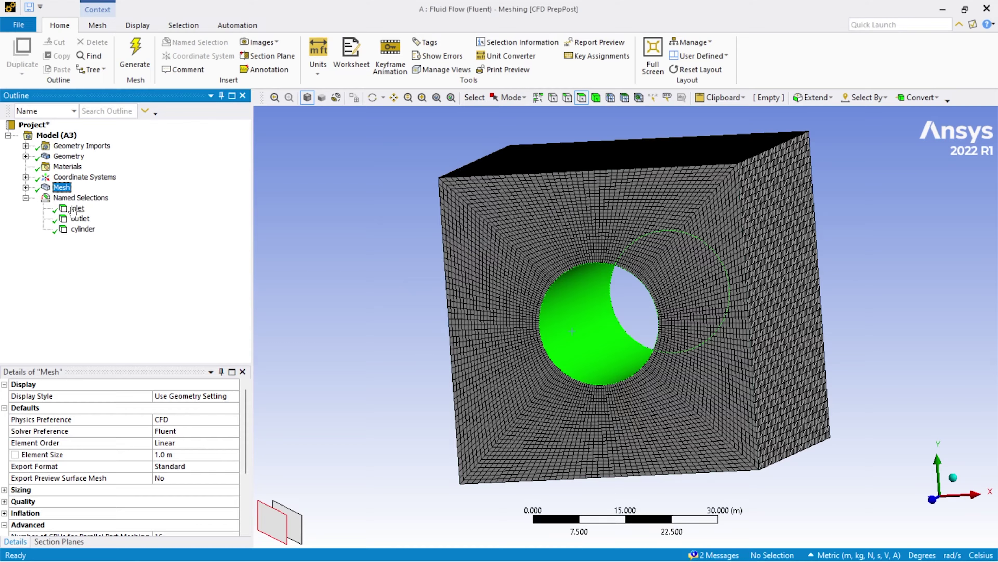
left_click(73, 210)
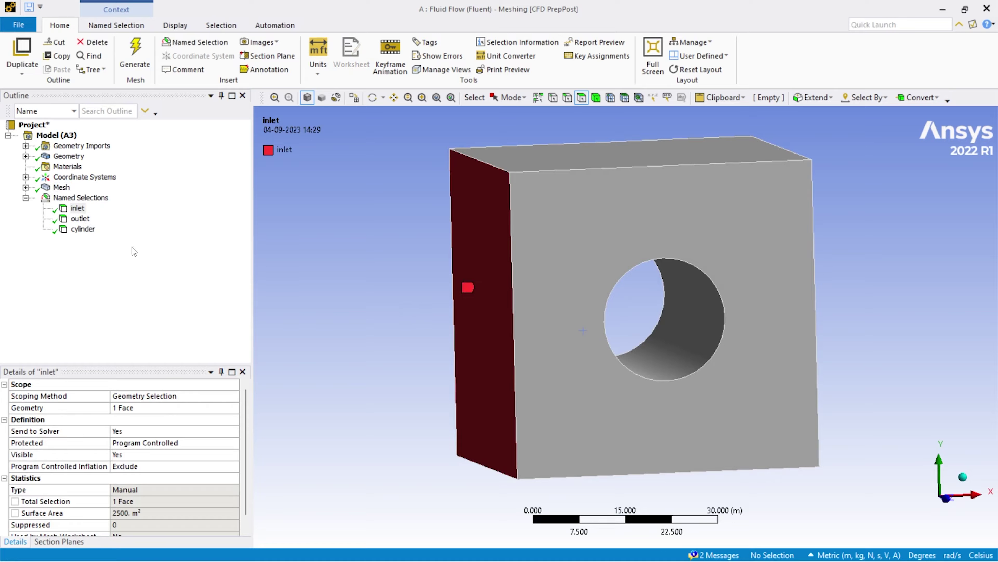
left_click(81, 219)
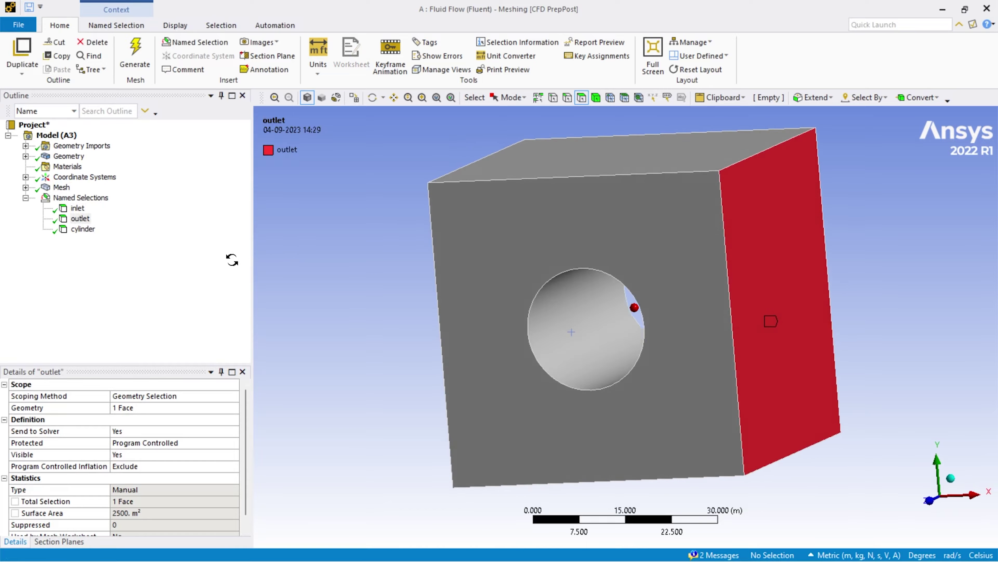
left_click(84, 229)
middle_click_drag(365, 277, 397, 275)
left_click(25, 198)
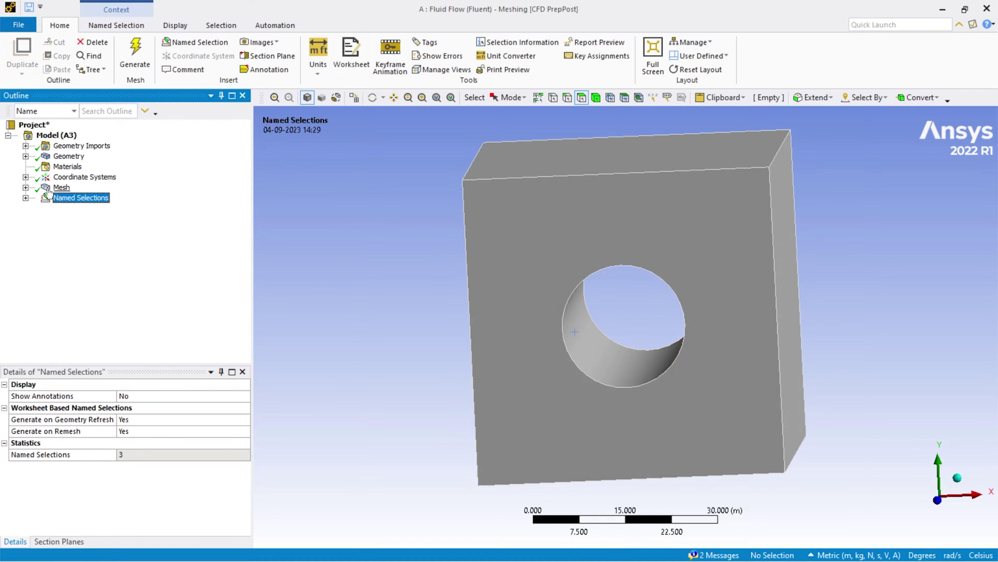
left_click(61, 187)
middle_click(332, 270)
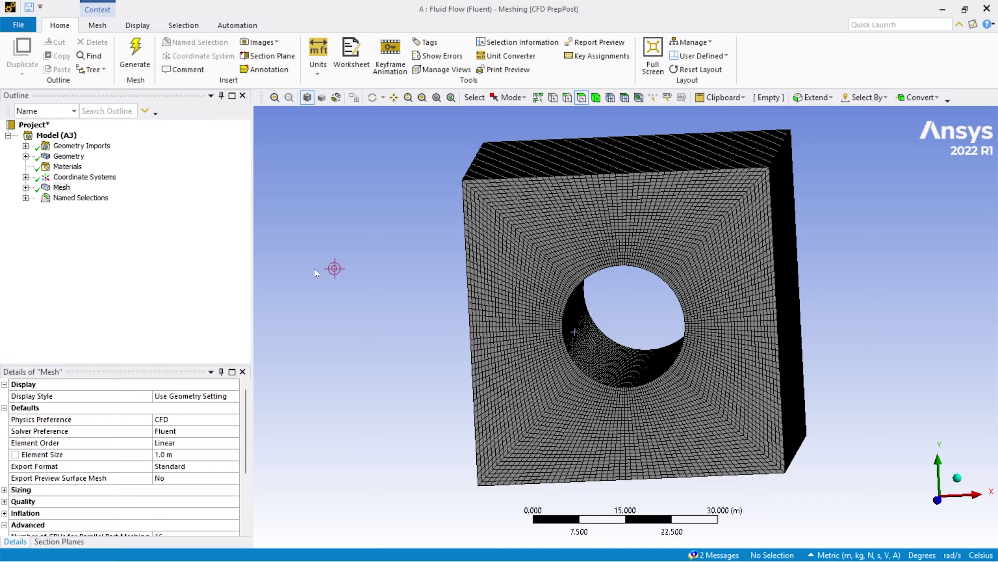
Export the mesh as a FLUENT input file into the Mesh folder, overwriting the existing flowOverACylinder.msh
left_click(26, 25)
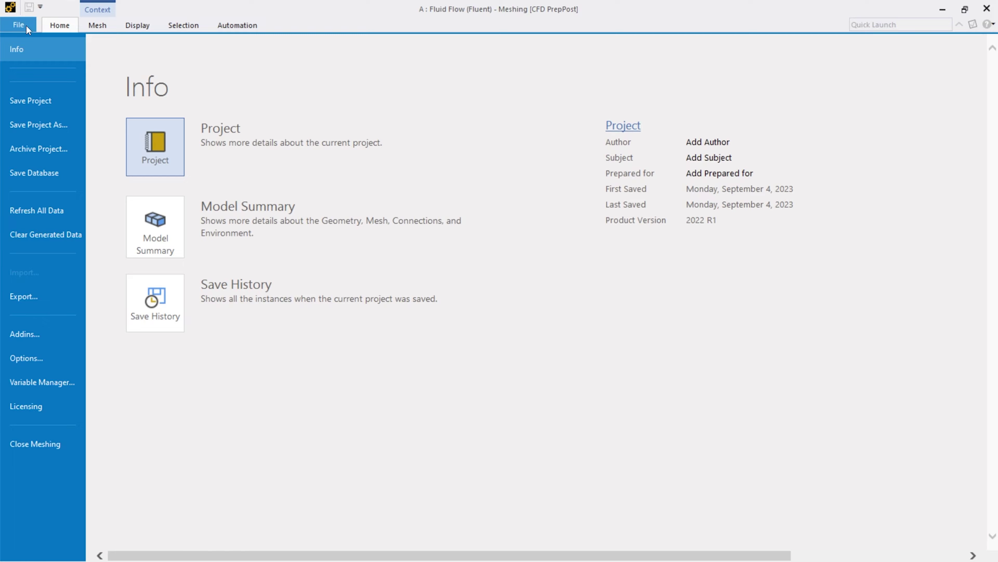
left_click(36, 297)
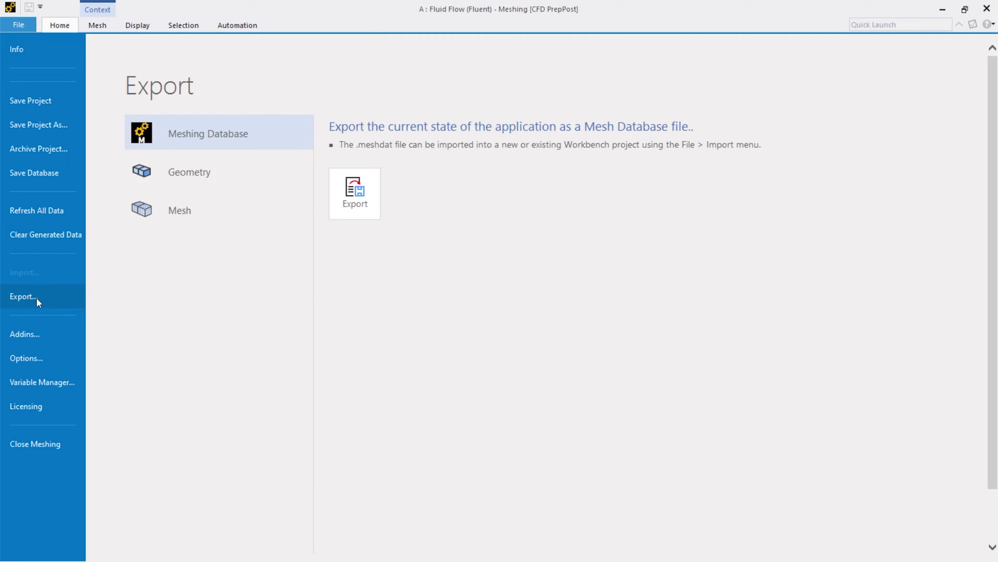
left_click(186, 216)
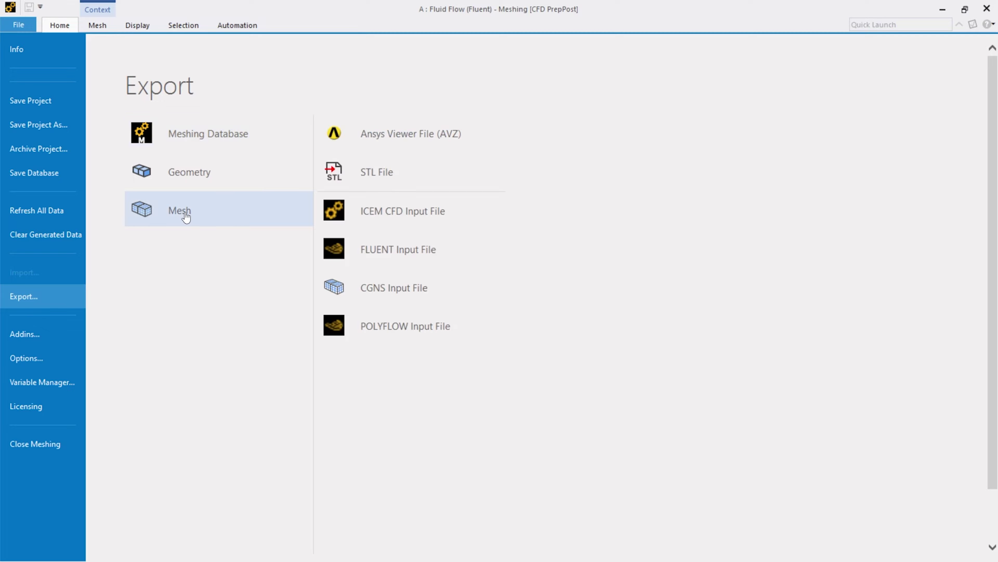
left_click(411, 254)
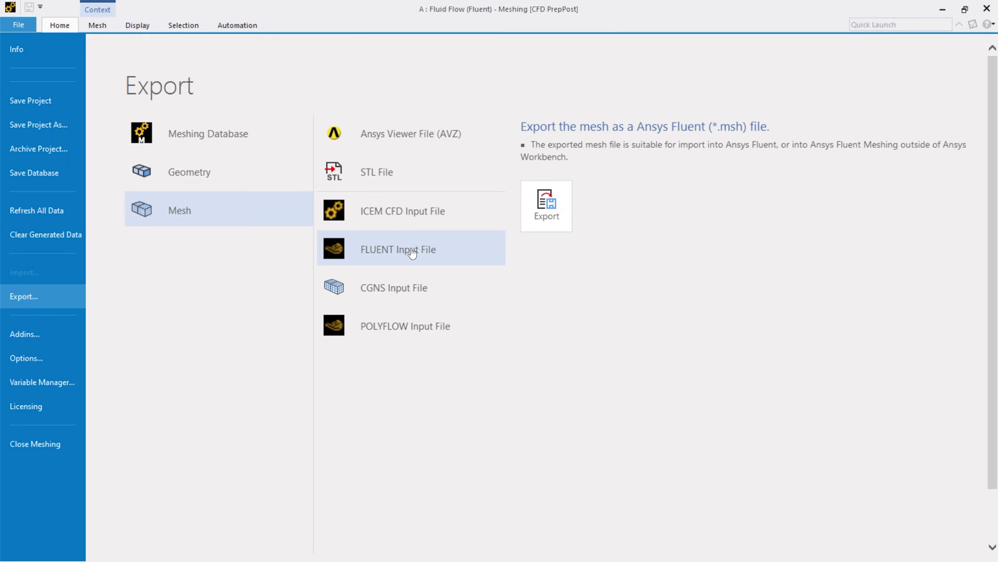
left_click(533, 215)
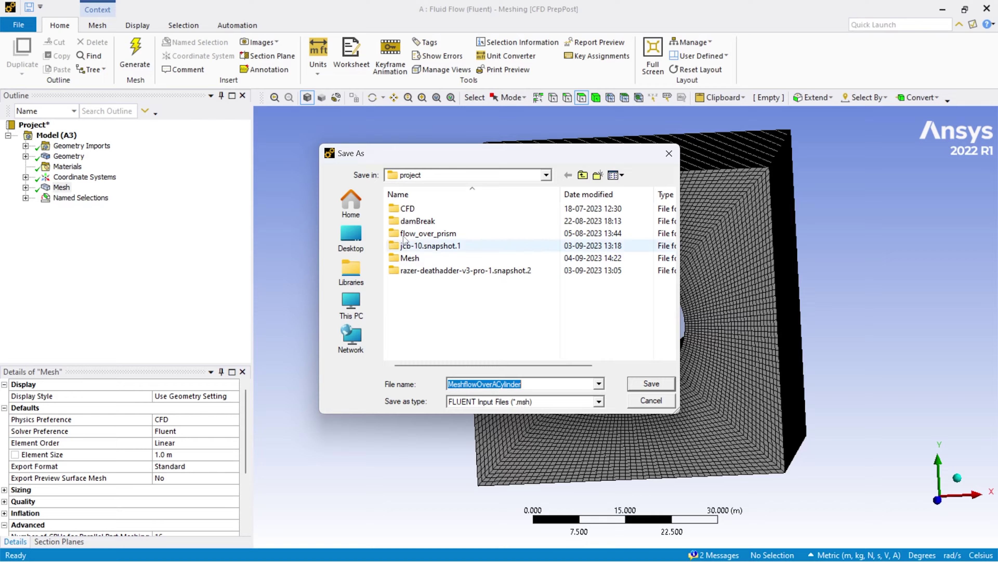
double_click(416, 258)
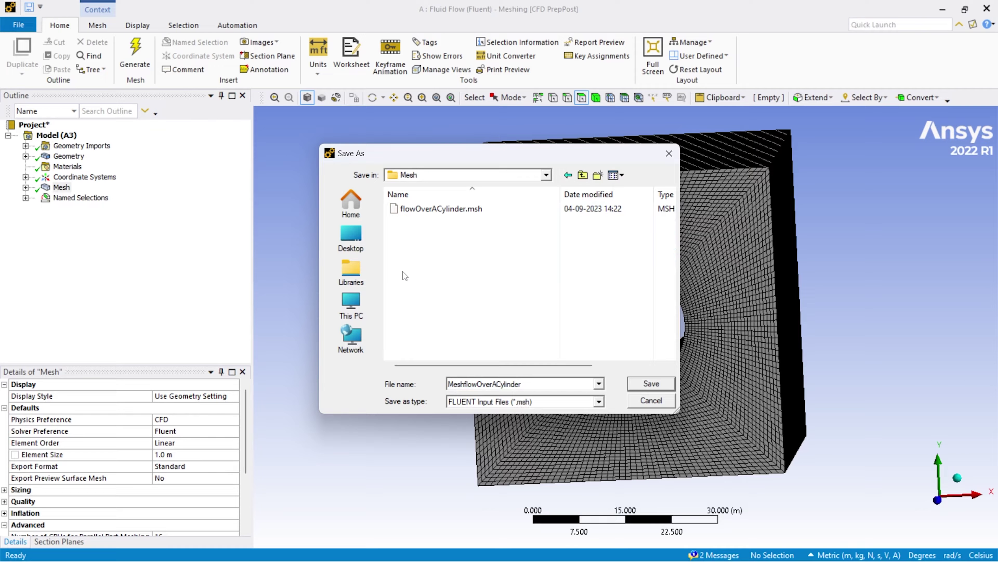
left_click(459, 212)
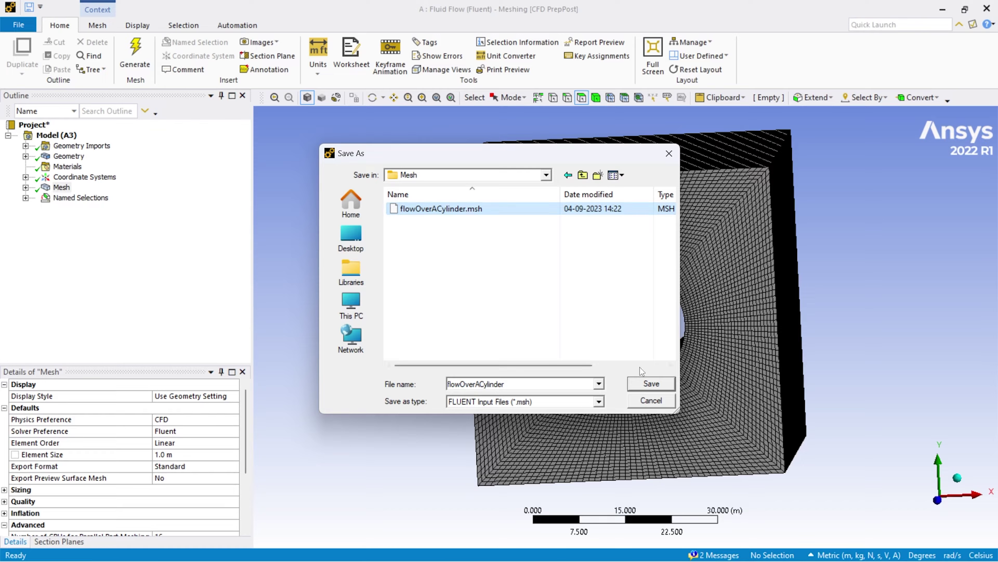
left_click(652, 383)
left_click(539, 333)
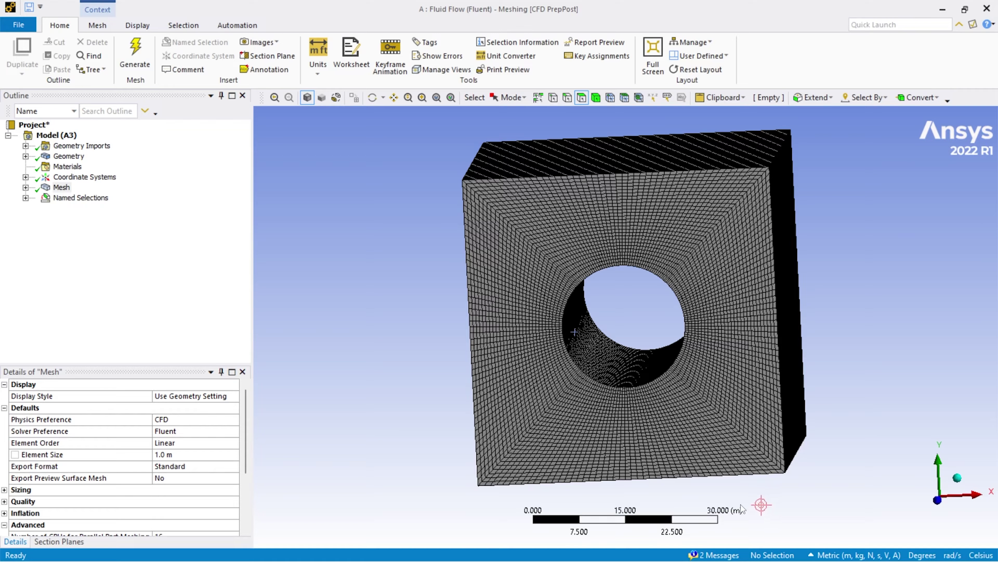
Switch to the Ubuntu terminal and list the contents of the tut case directory with ls
key("alt+Tab")
key("alt+Tab")
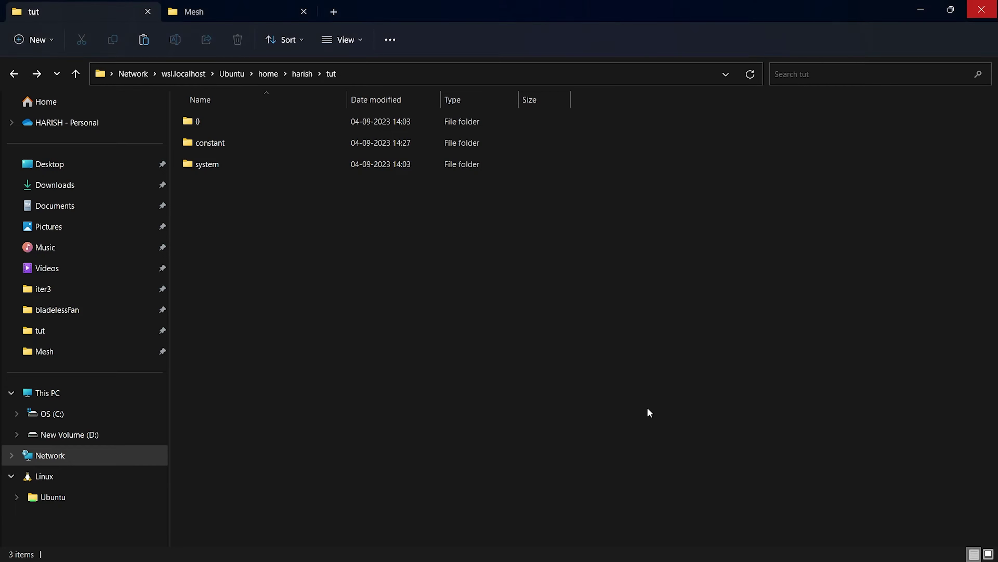
key("alt+Tab")
key("alt+Tab")
key("alt+Tab")
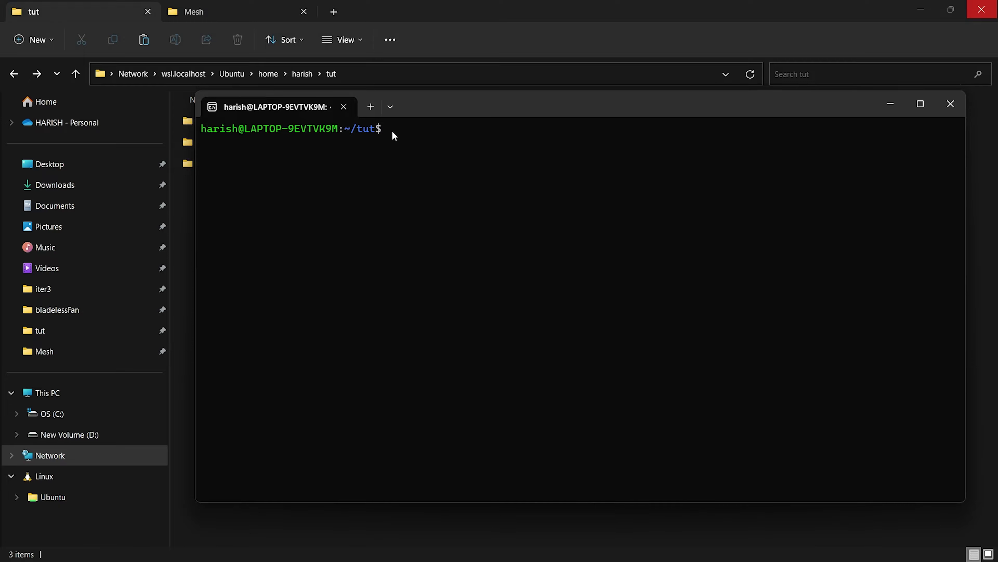
mouse_move(416, 111)
left_mouse_down()
mouse_move(388, 116)
mouse_move(416, 123)
left_mouse_up()
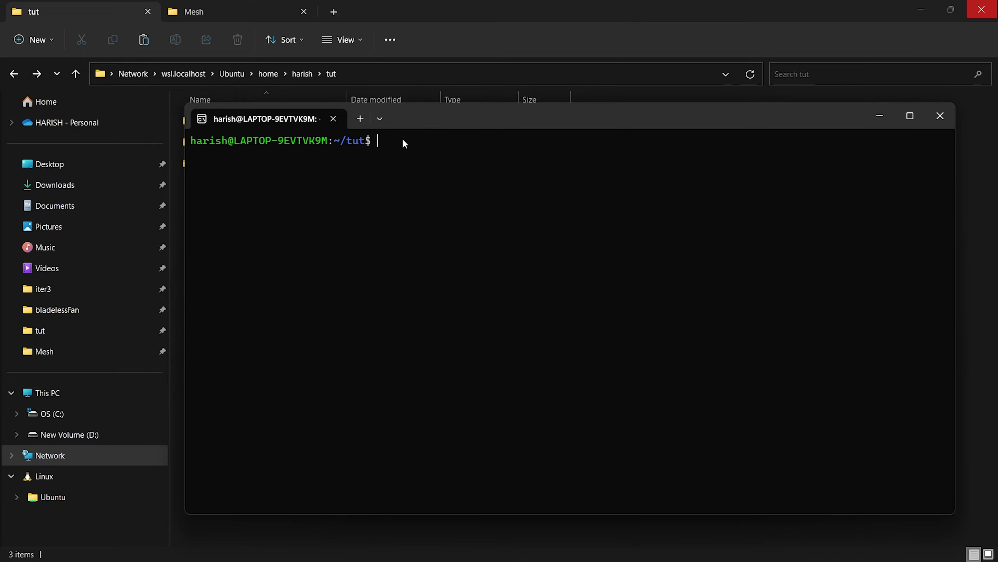
type("ls")
key("Return")
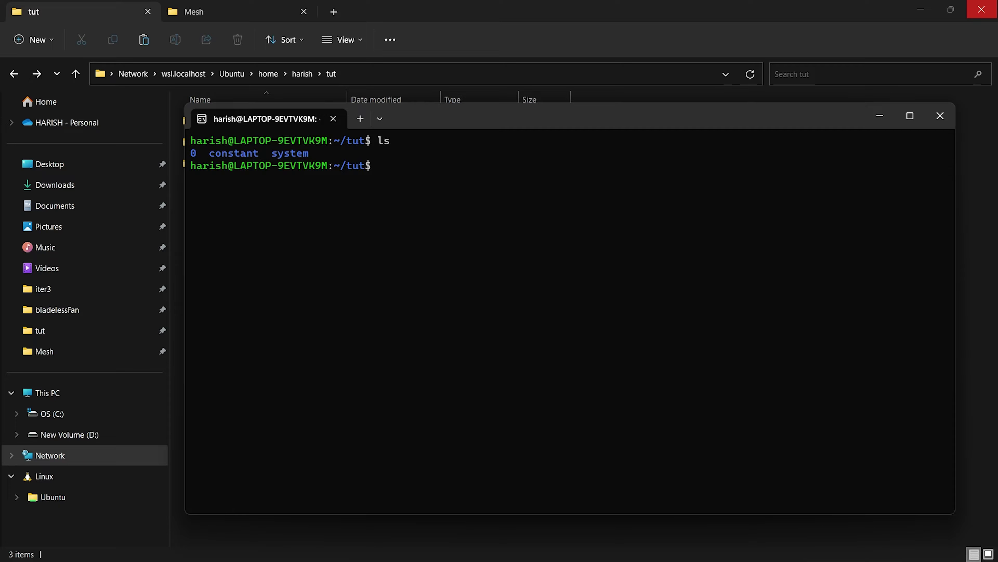
left_click_drag(334, 155, 193, 155)
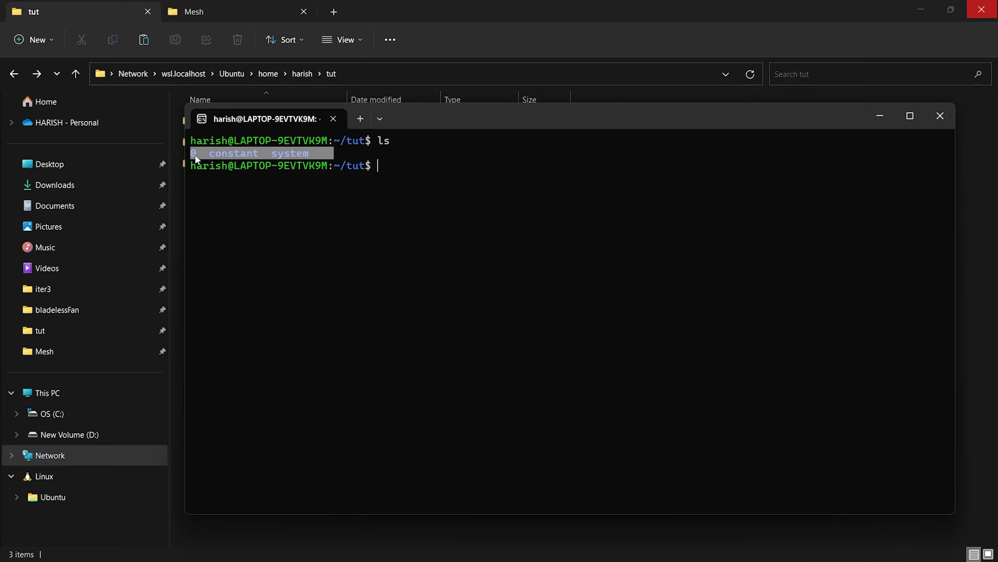
right_click(316, 157)
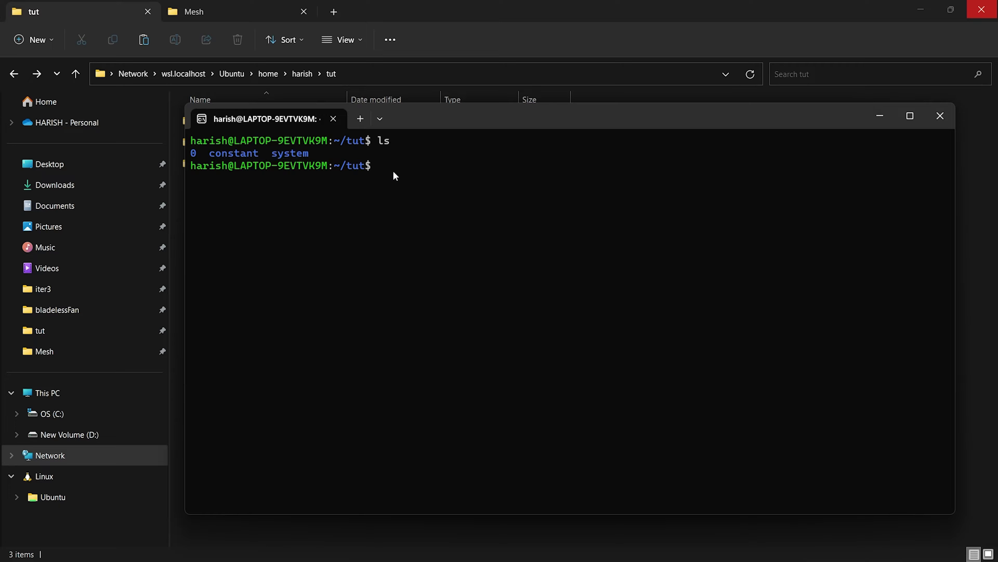
Switch to File Explorer and examine the tut case's 0 folder, plus its constant and system folders at the top level
key("alt+Tab")
key("alt+Tab")
left_click(351, 276)
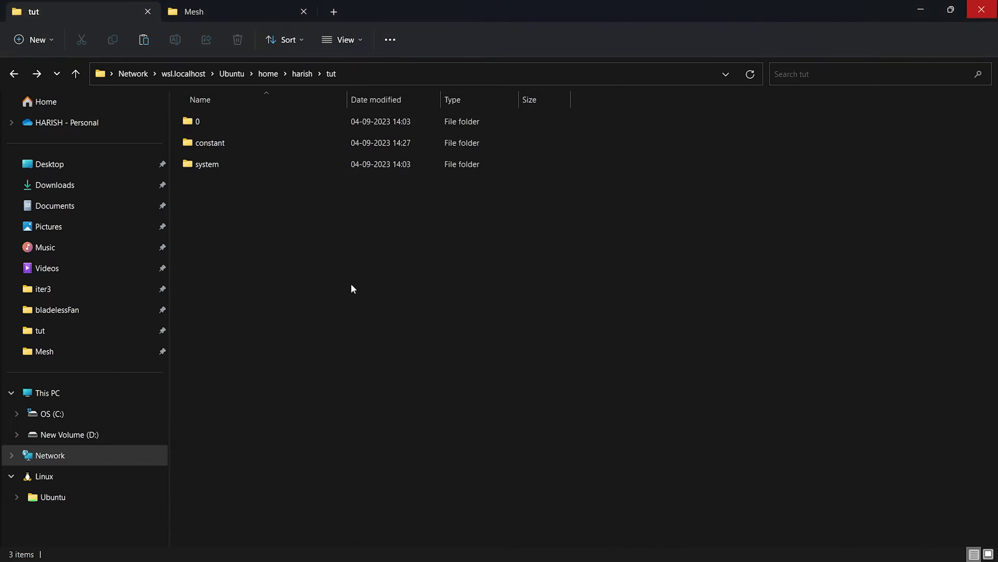
double_click(201, 123)
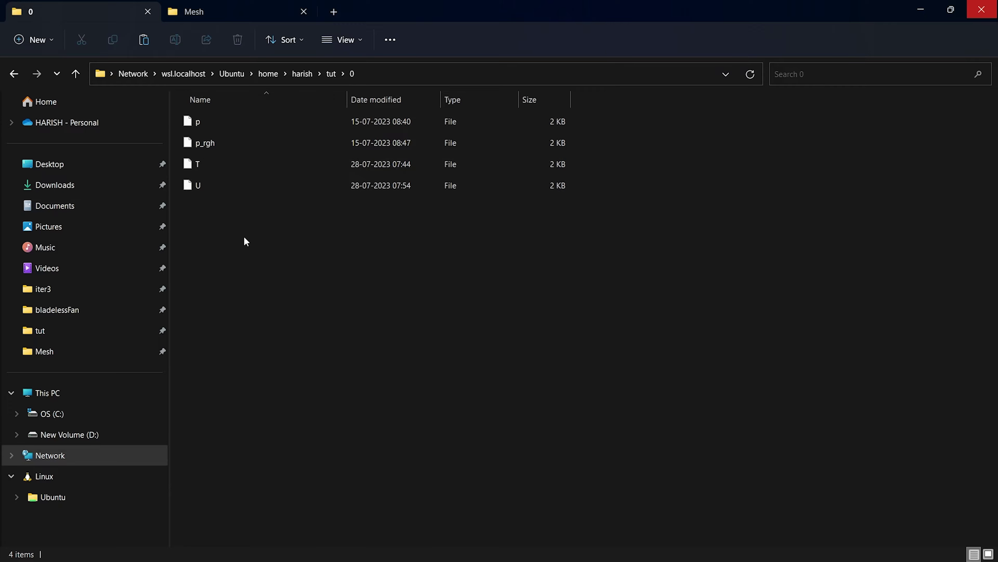
key("alt+Left")
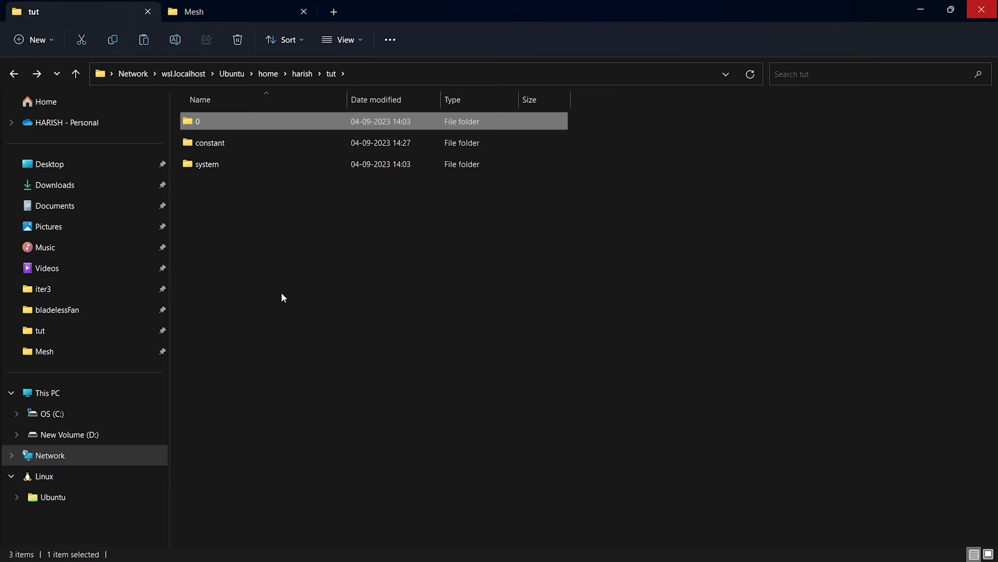
left_click(281, 294)
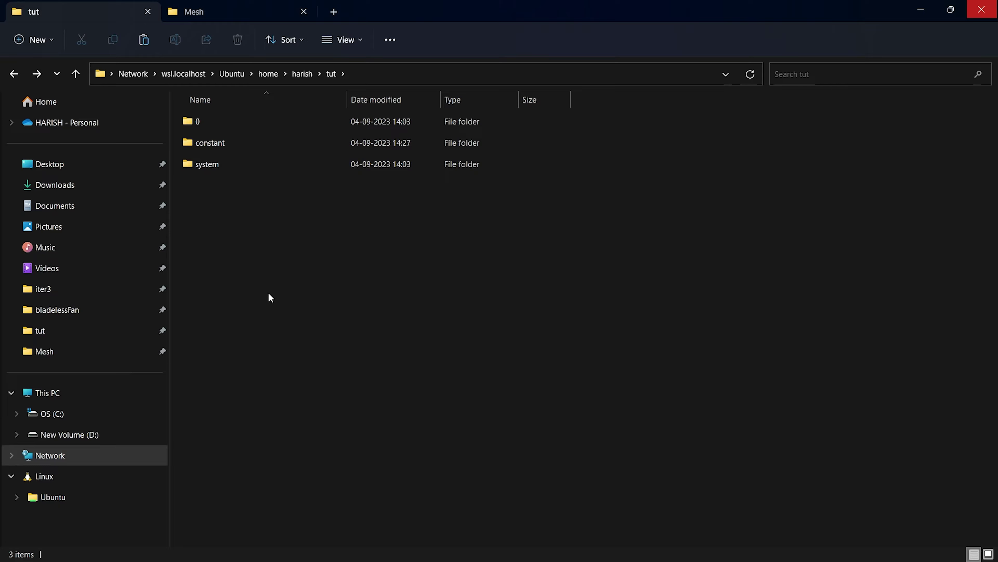
left_click(209, 142)
left_click(210, 161)
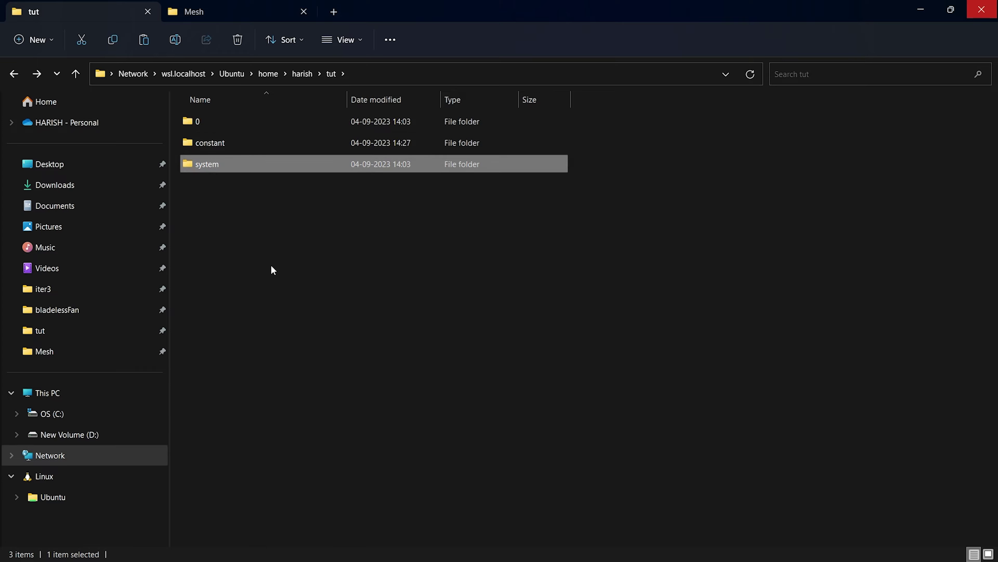
Examine the files inside the tut case's constant and system folders, and return to the tut folder
left_click(268, 261)
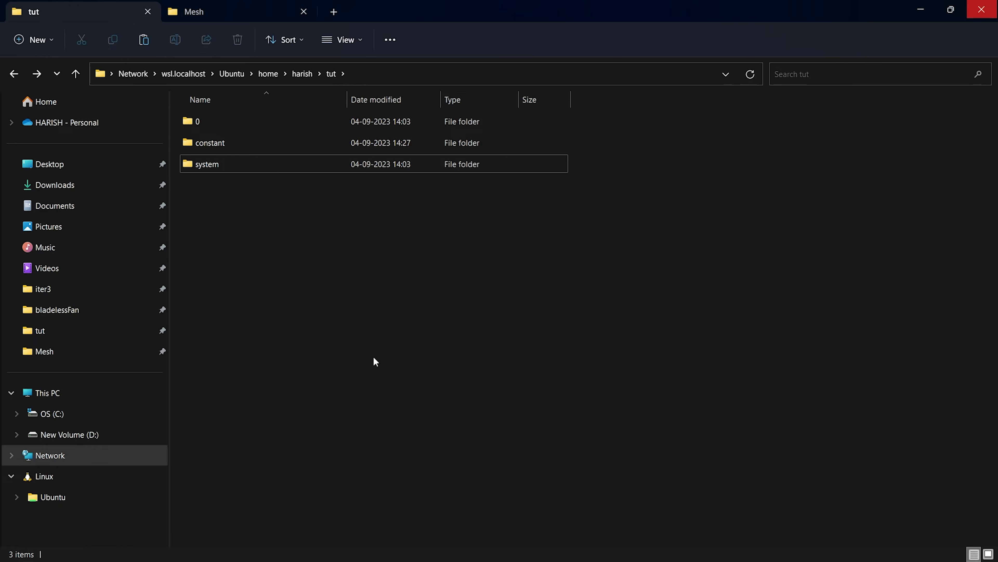
left_click(212, 142)
double_click(213, 142)
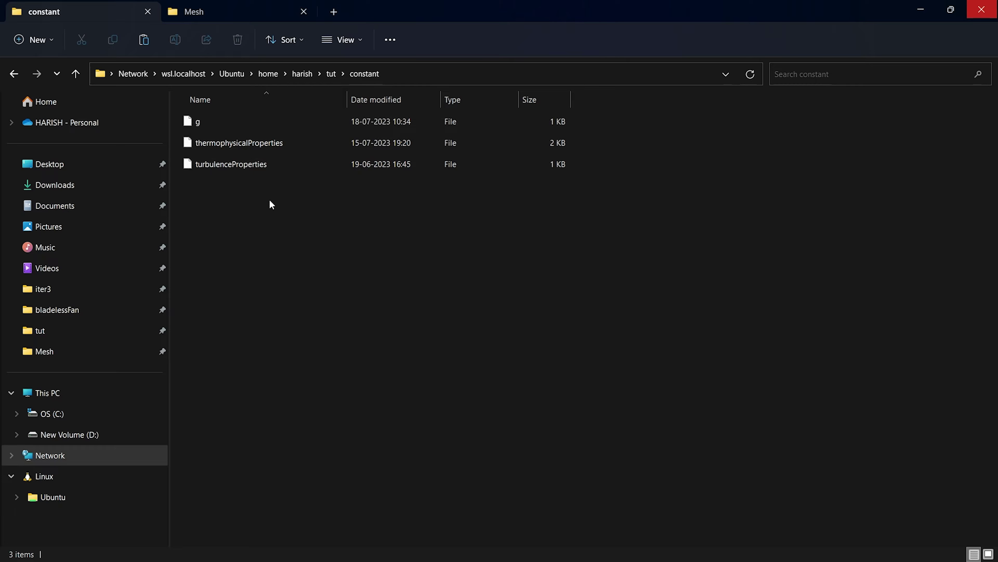
key("alt+Left")
double_click(208, 165)
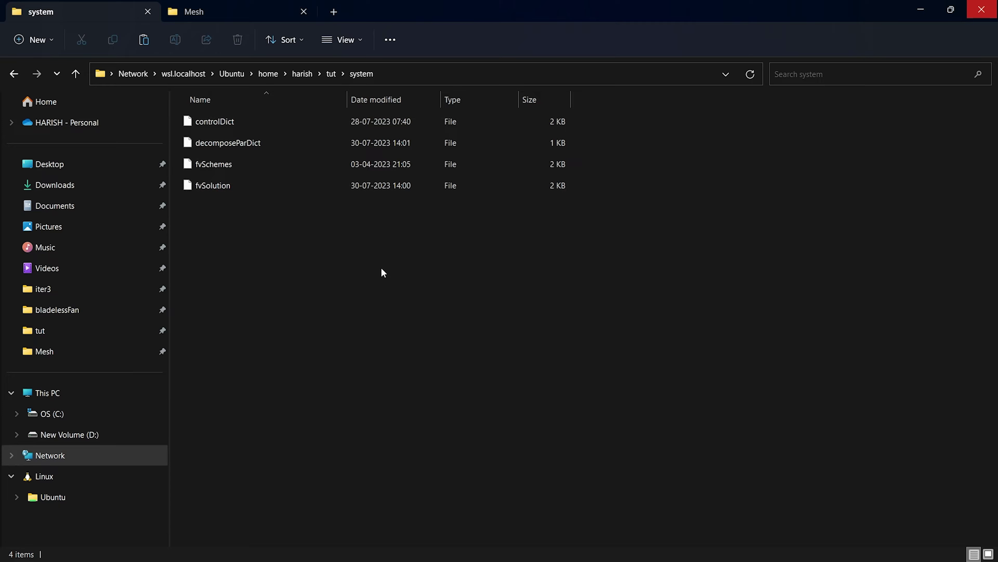
key("alt+Up")
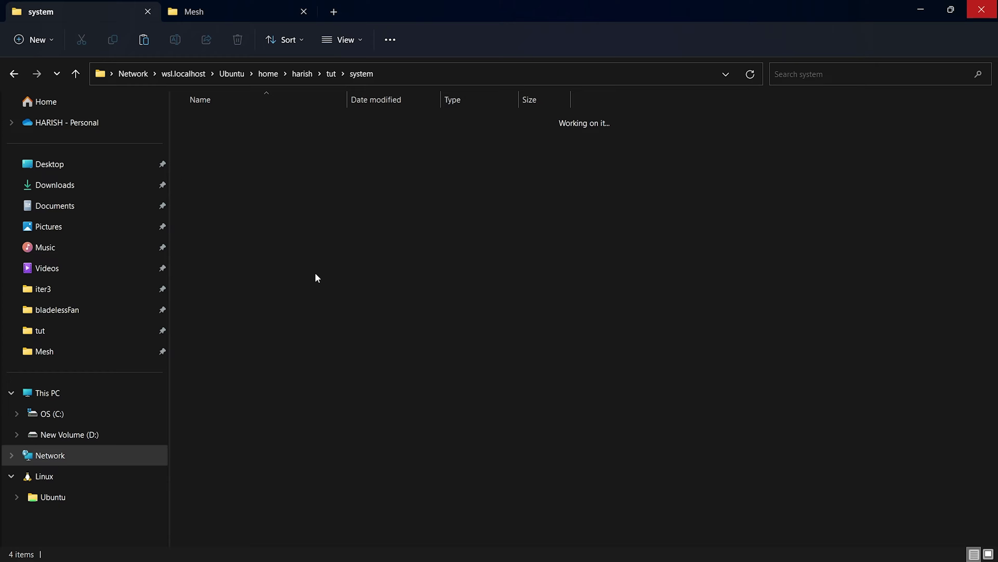
left_click(231, 215)
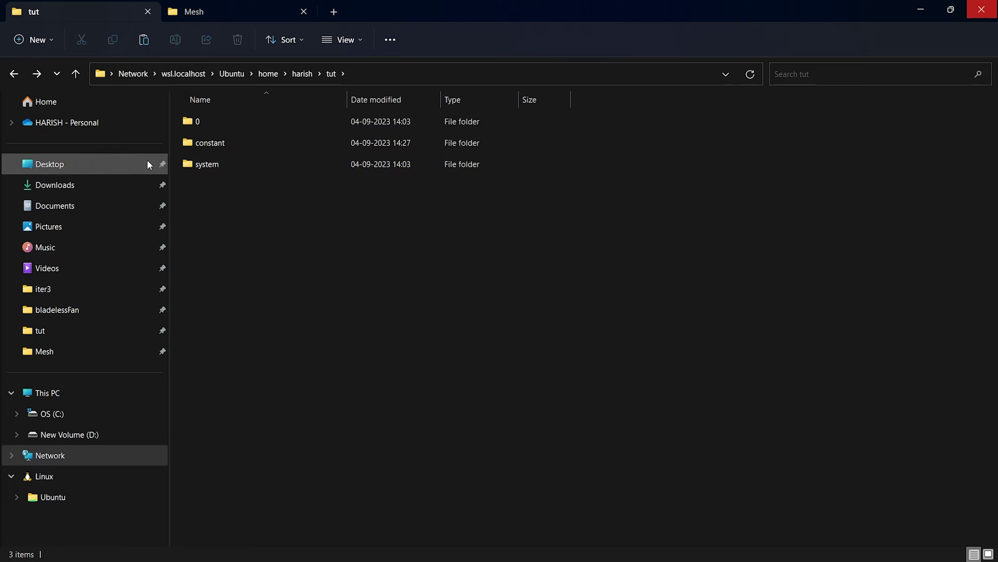
Switch to the Ubuntu terminal, create an empty para.foam file in the tut case with touch, and refresh the tut folder in File Explorer
key("alt+Tab")
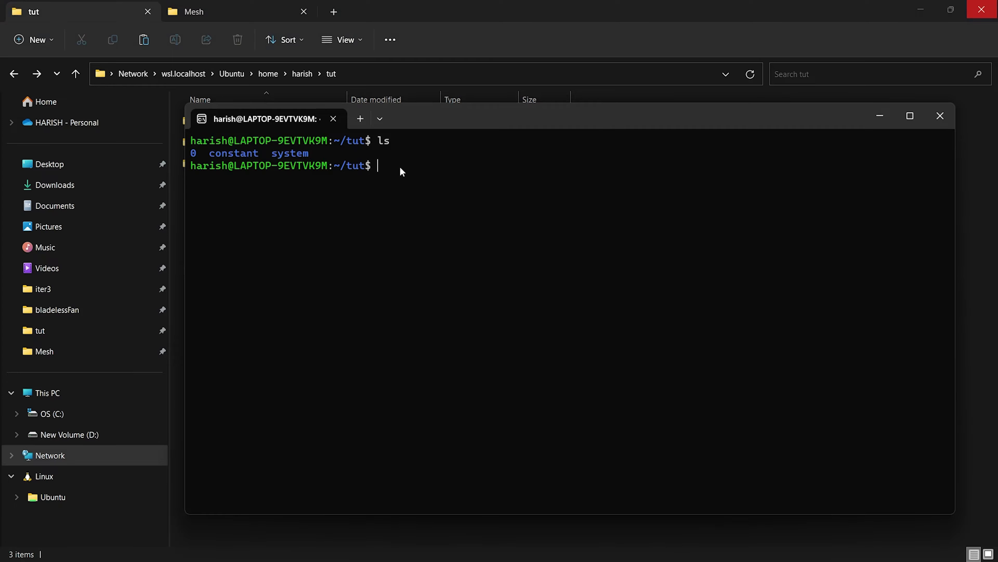
type("touch para.foam")
key("Return")
key("alt+Tab")
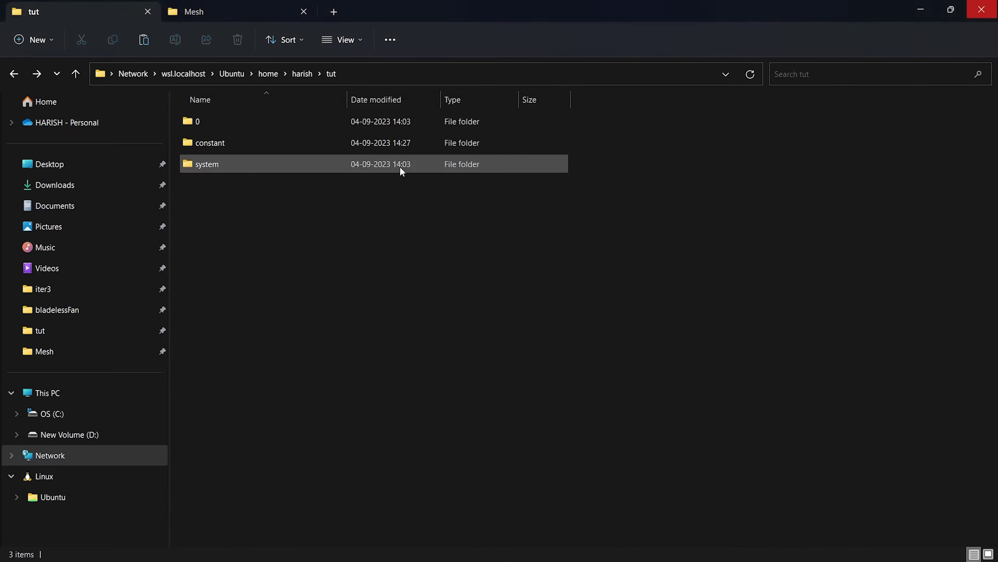
key("alt+Up")
key("Return")
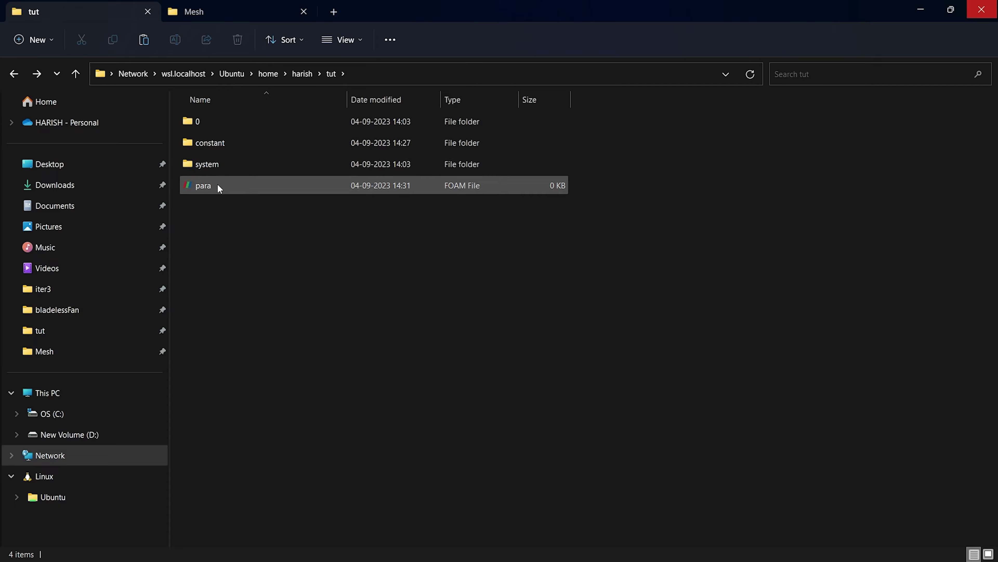
Open para.foam in ParaView, read the output messages about the case, and close ParaView
left_click(210, 189)
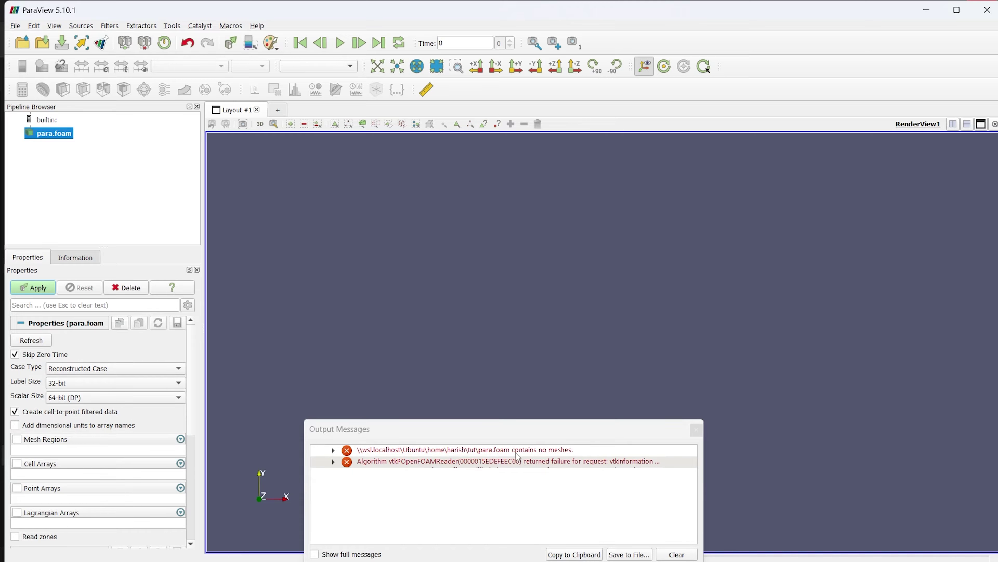
left_click(515, 452)
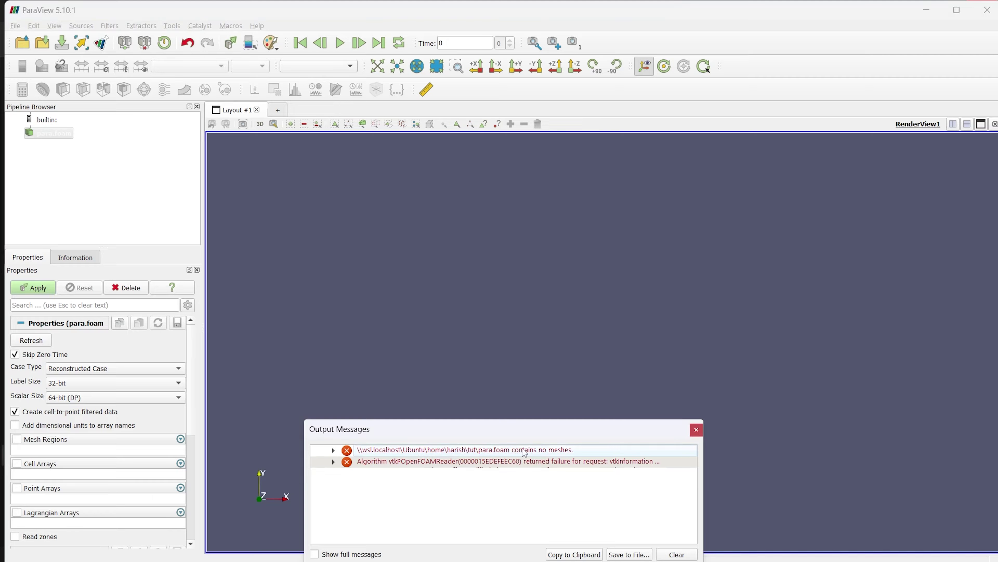
left_click(696, 430)
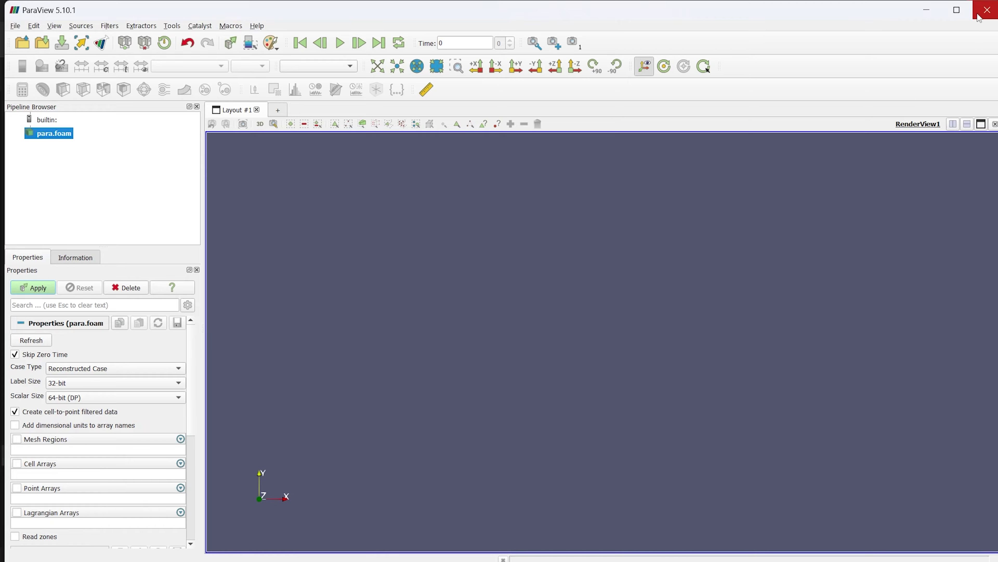
left_click(987, 10)
Check the case's constant folder, and copy flowOverACylinder.msh from the Mesh folder into the tut folder
left_click(219, 144)
double_click(220, 144)
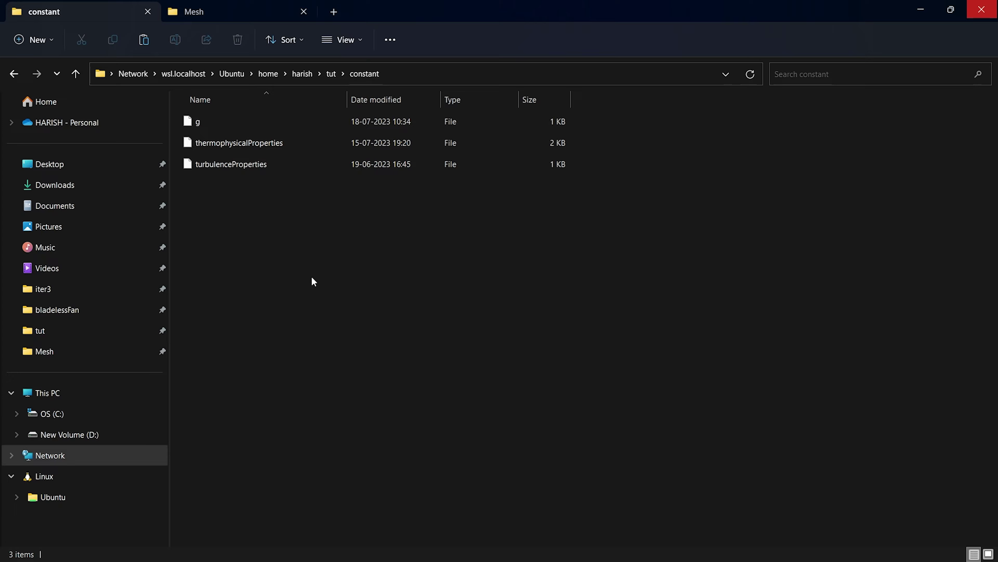
left_click(202, 11)
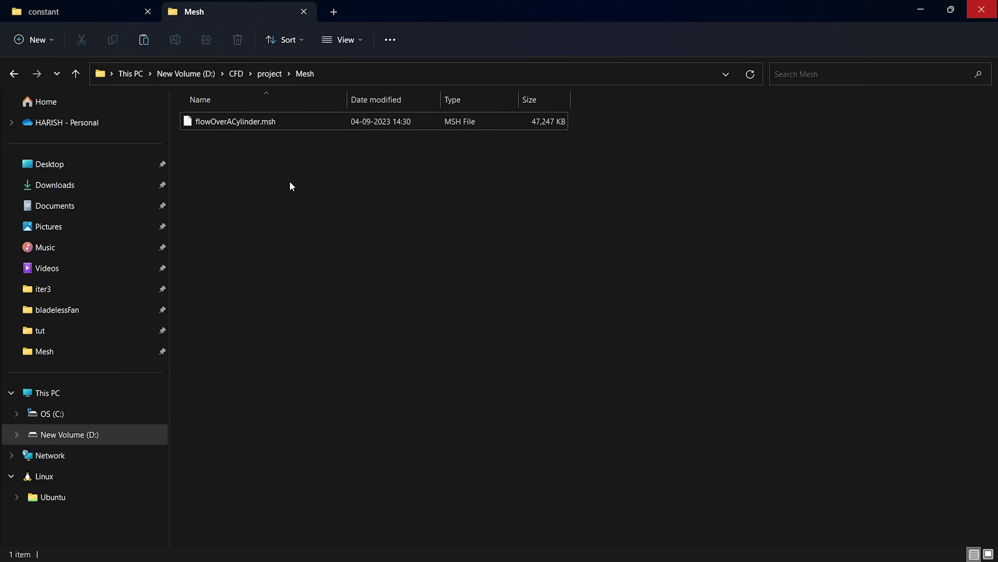
left_click(244, 128)
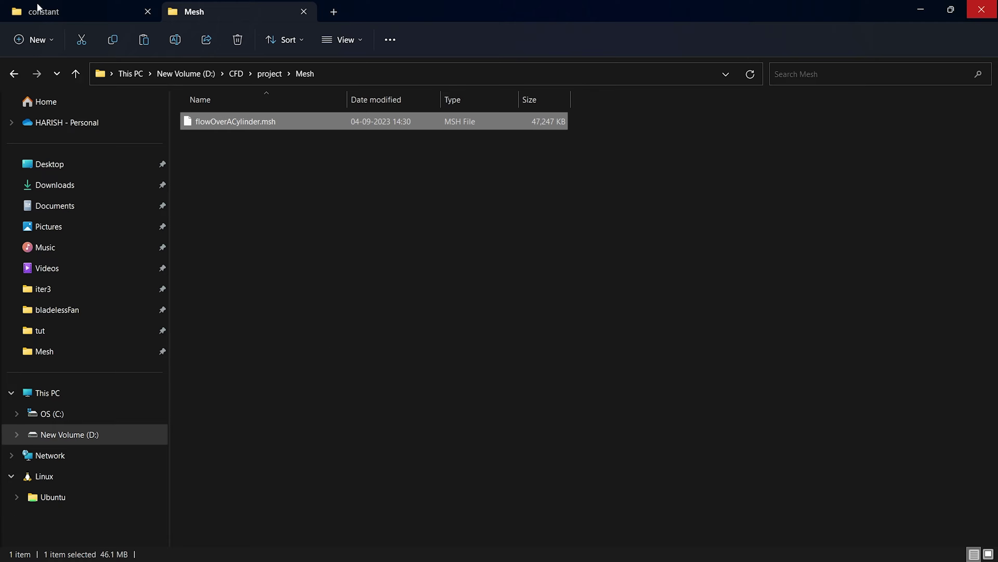
left_click(63, 12)
key("BackSpace")
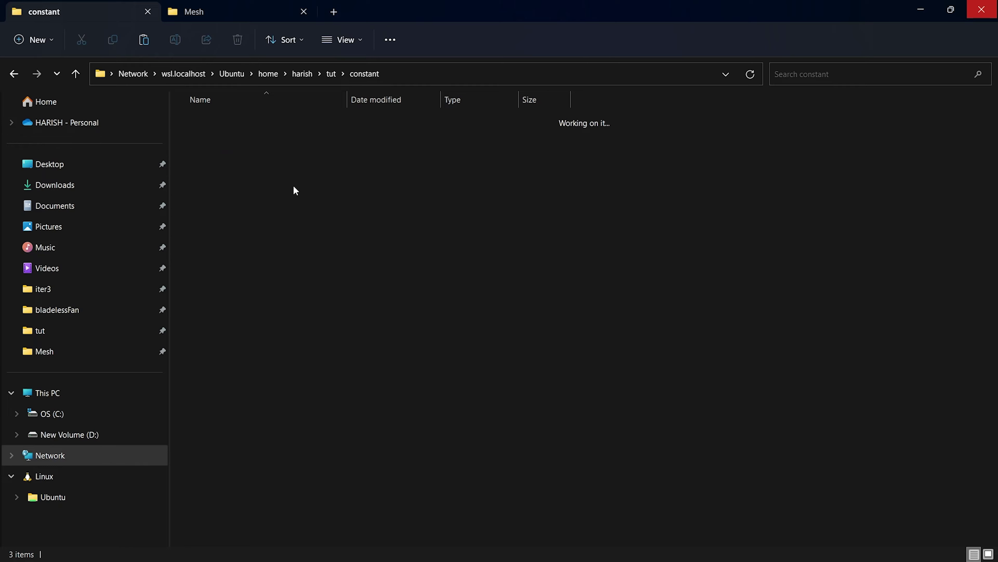
key("ctrl+v")
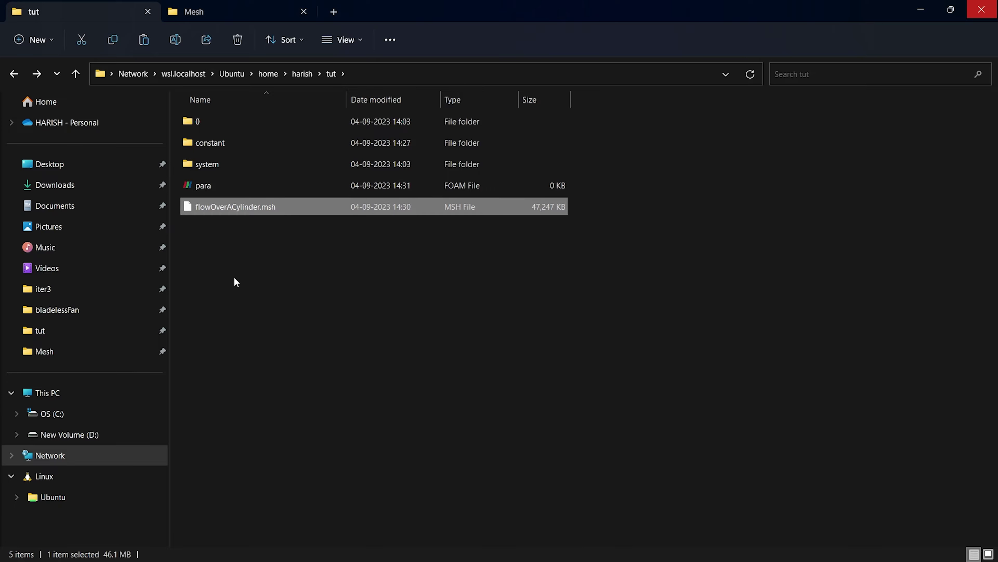
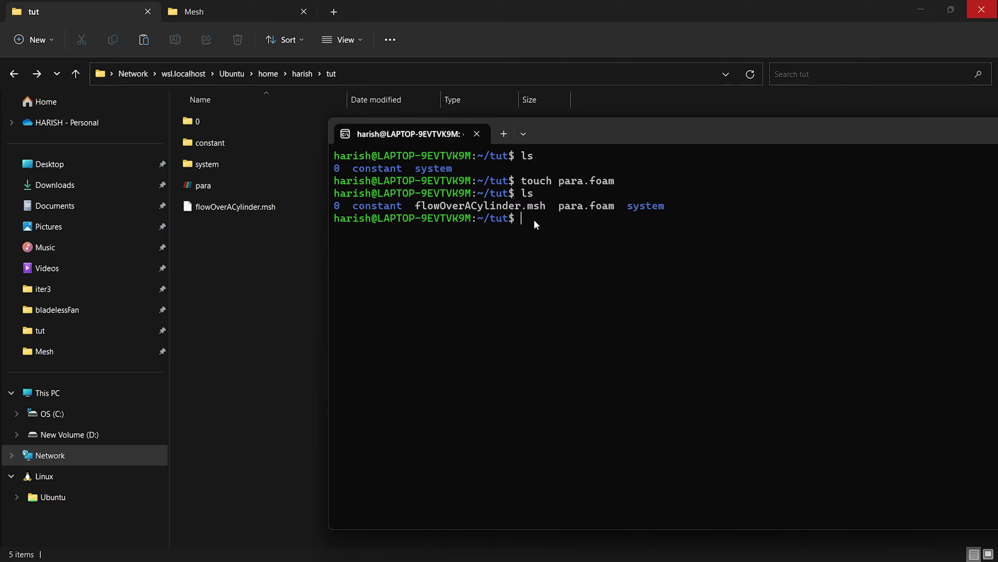
Convert the Fluent mesh to OpenFOAM format in the Ubuntu terminal by running fluent3DMeshToFoam flowOverACylinder.msh
type("fluent3DMeshToFoam")
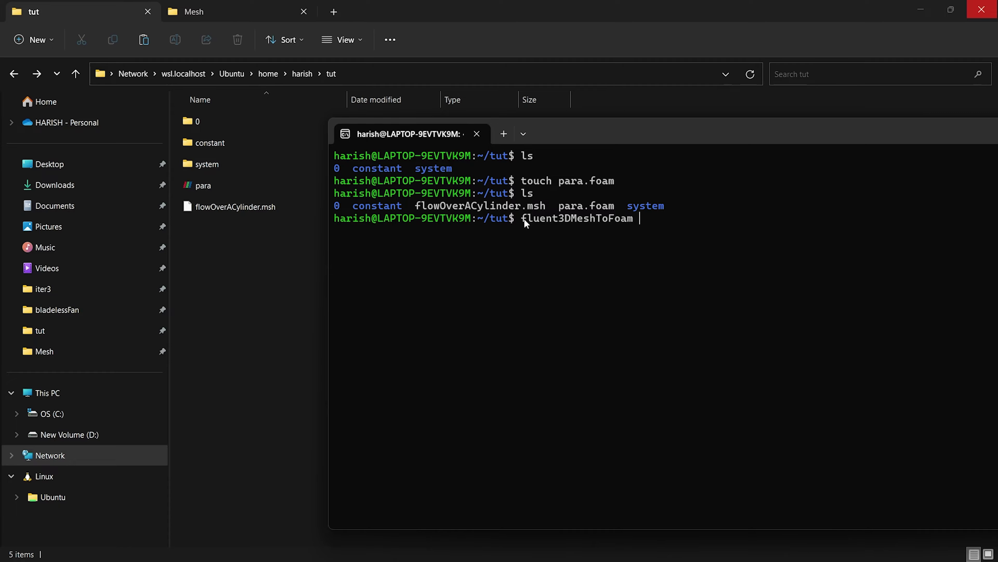
left_click_drag(523, 219, 627, 225)
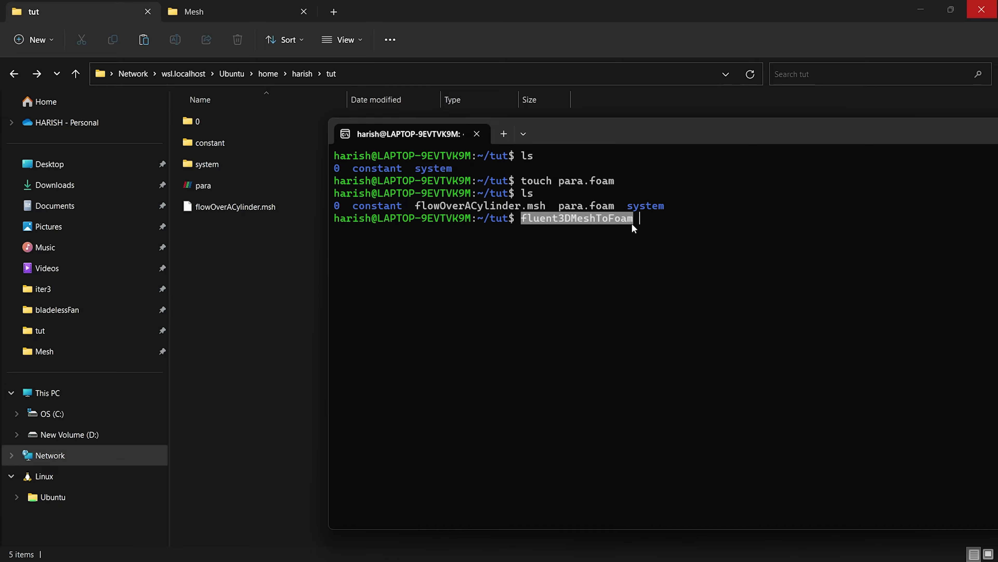
key("ctrl+c")
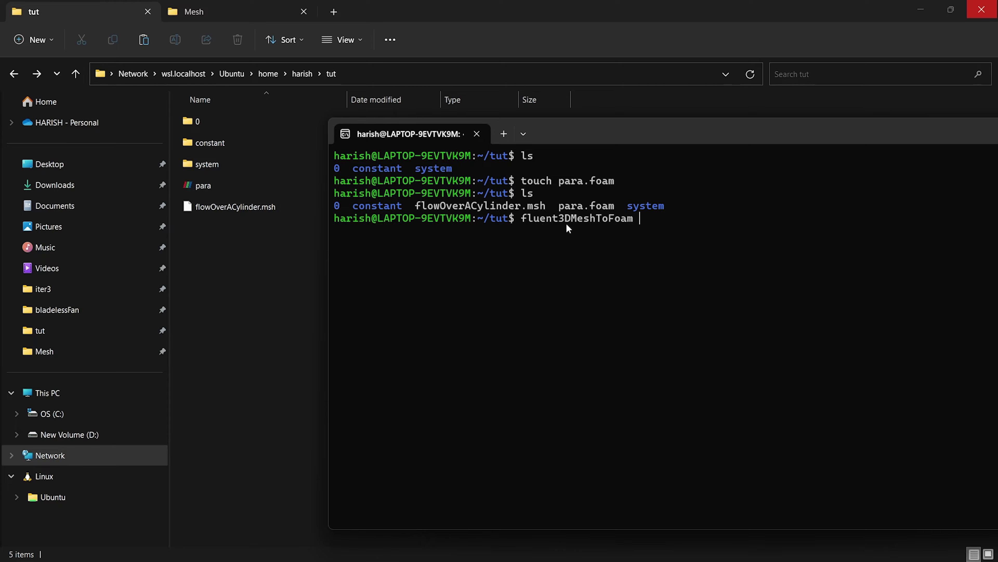
left_click_drag(573, 219, 585, 222)
left_click(564, 222)
left_click_drag(567, 220, 568, 219)
left_click(644, 224)
type("flo")
key("Tab")
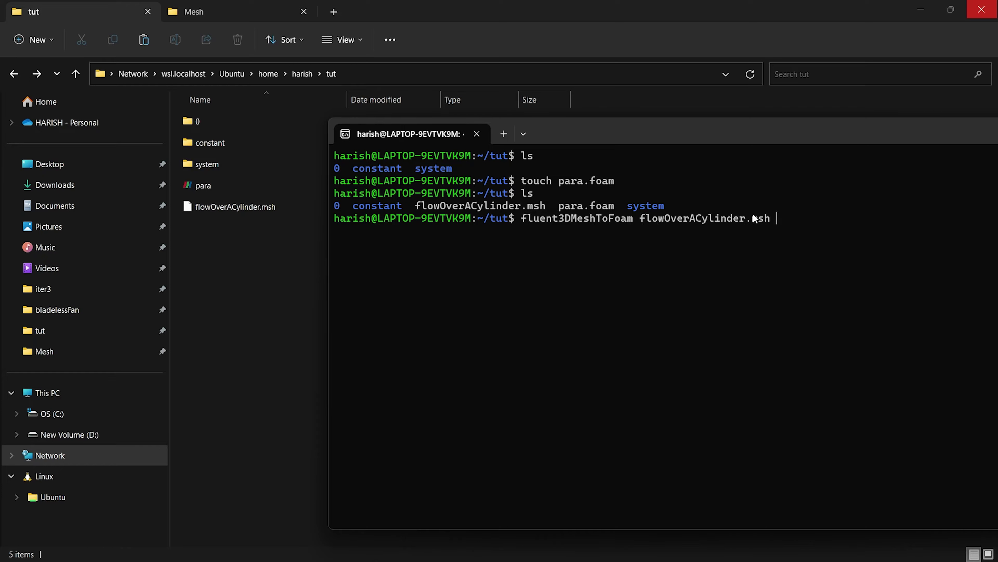
key("Return")
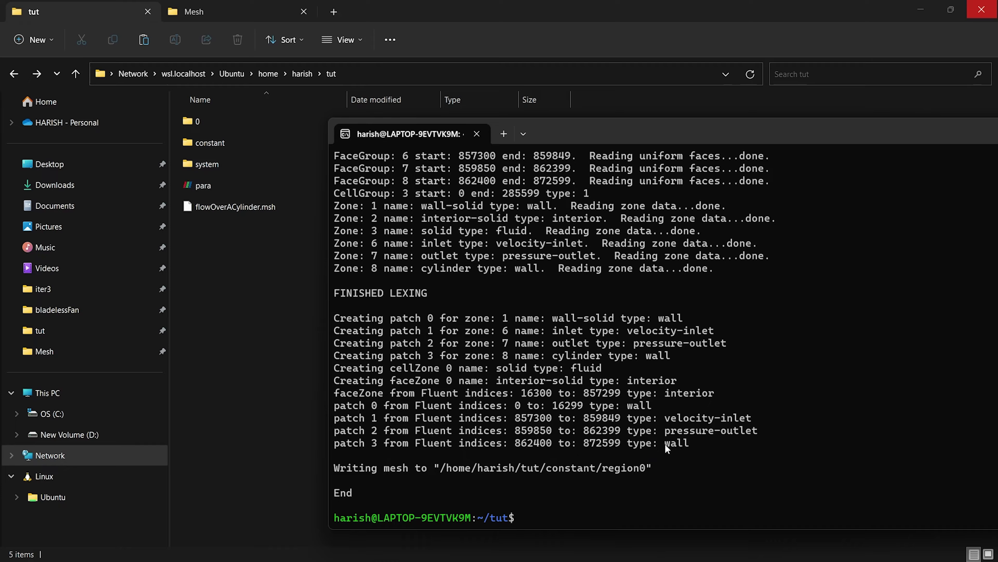
Review the patch names and boundary types listed in the mesh conversion output
left_click_drag(659, 417, 729, 420)
right_click(749, 433)
double_click(393, 317)
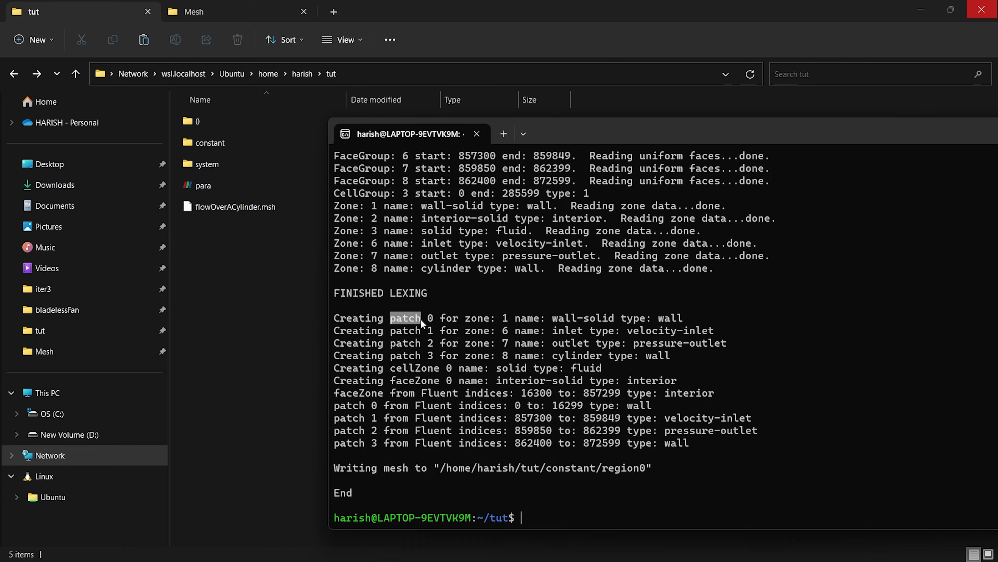
key("ctrl+c")
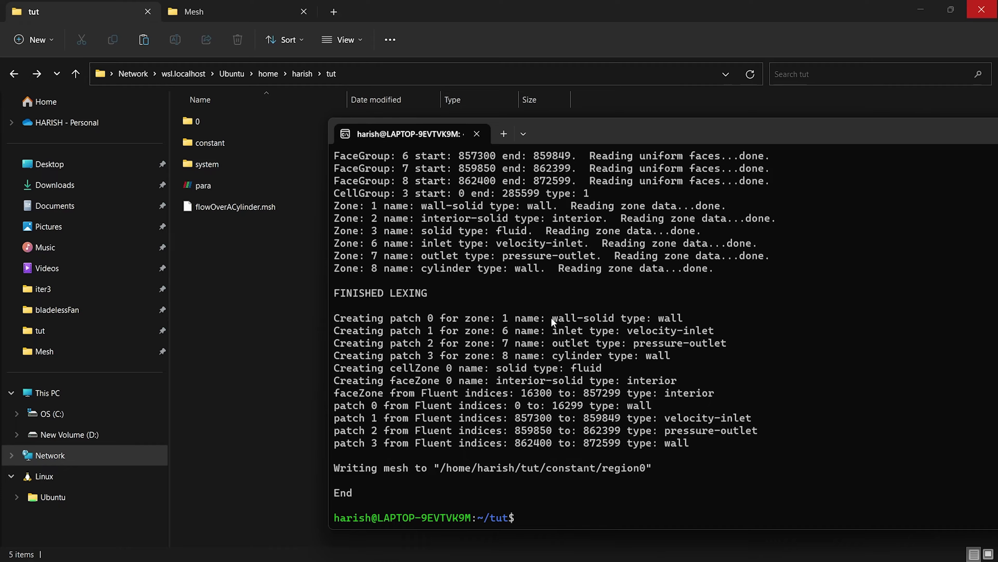
left_click_drag(553, 356, 593, 356)
right_click(610, 365)
right_click(687, 360)
Examine the mesh files in the constant folder's polyMesh subfolder in File Explorer, and return to the tut folder
double_click(209, 148)
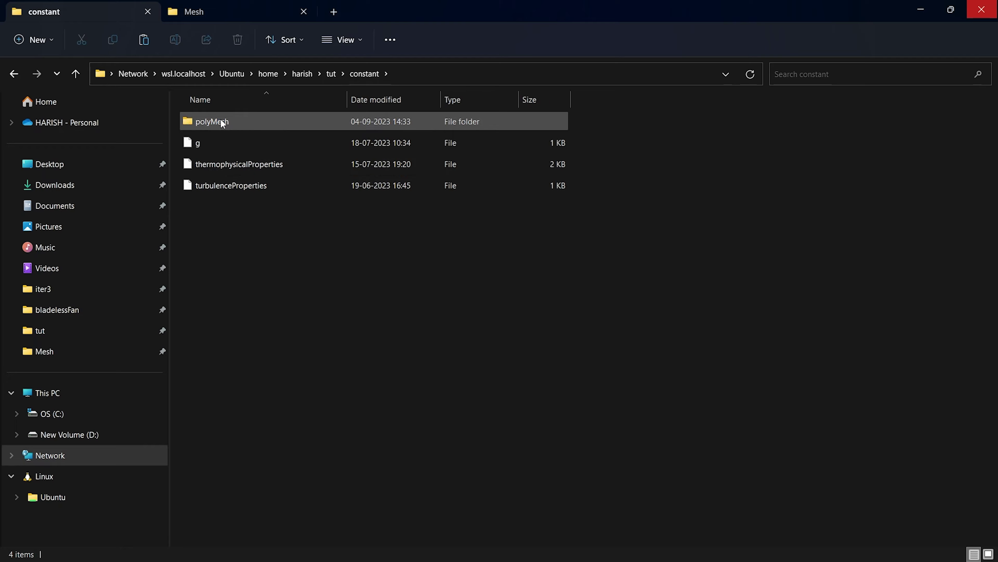
double_click(221, 121)
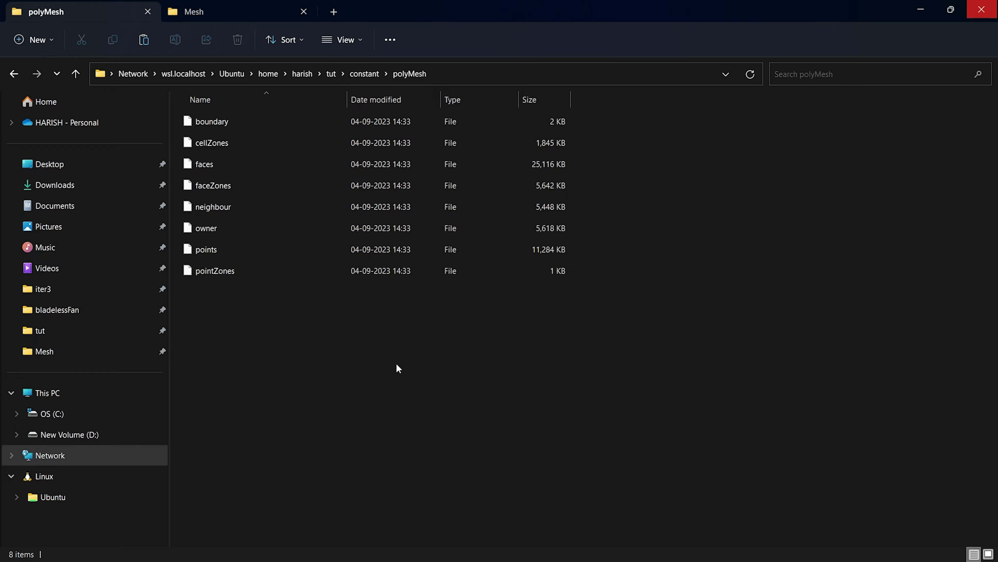
key("alt+Left")
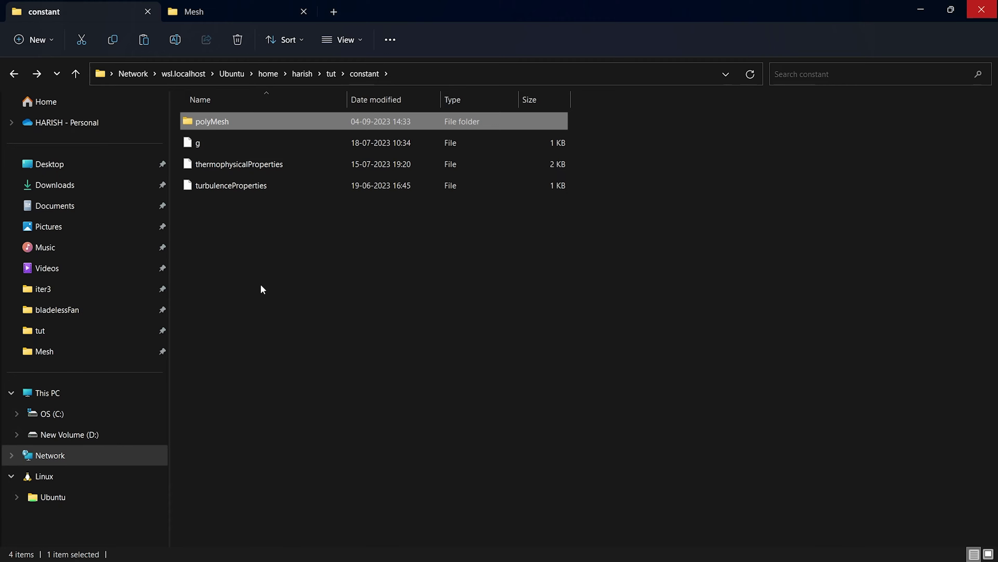
key("alt+Left")
Open para.foam in ParaView, load the internalMesh region, and display it as Surface With Edges in an angled view
left_click(200, 210)
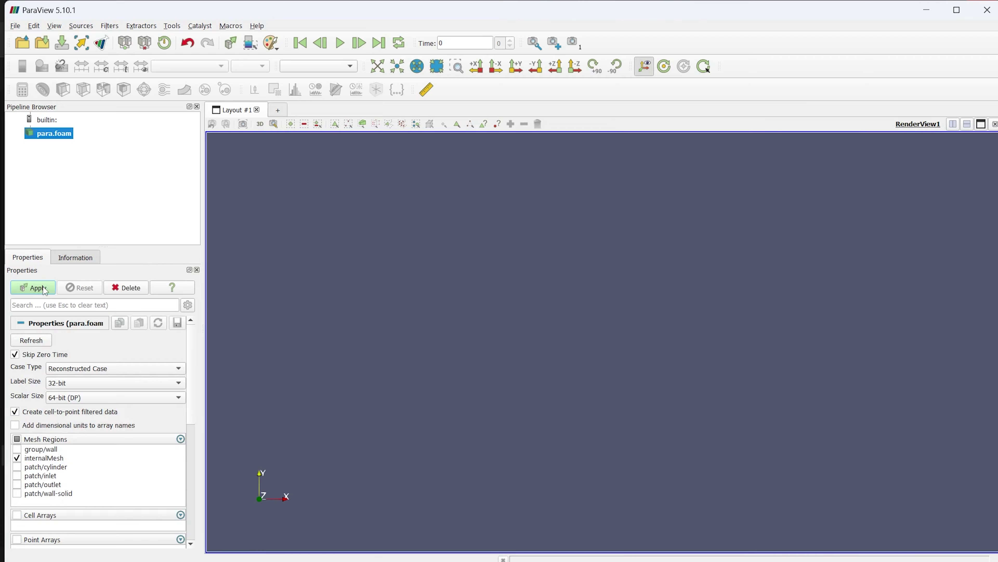
left_click(34, 288)
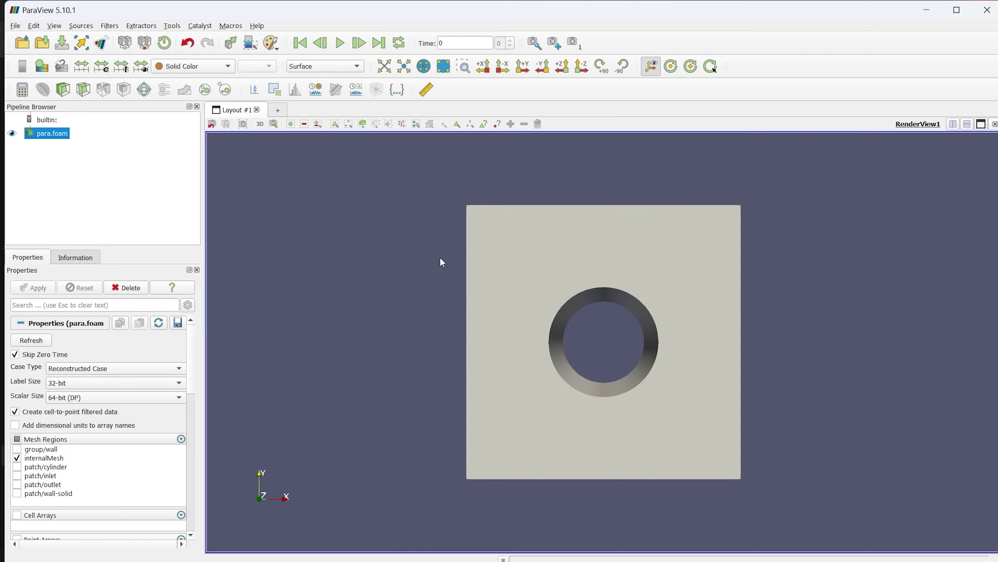
left_click(314, 72)
left_click(314, 79)
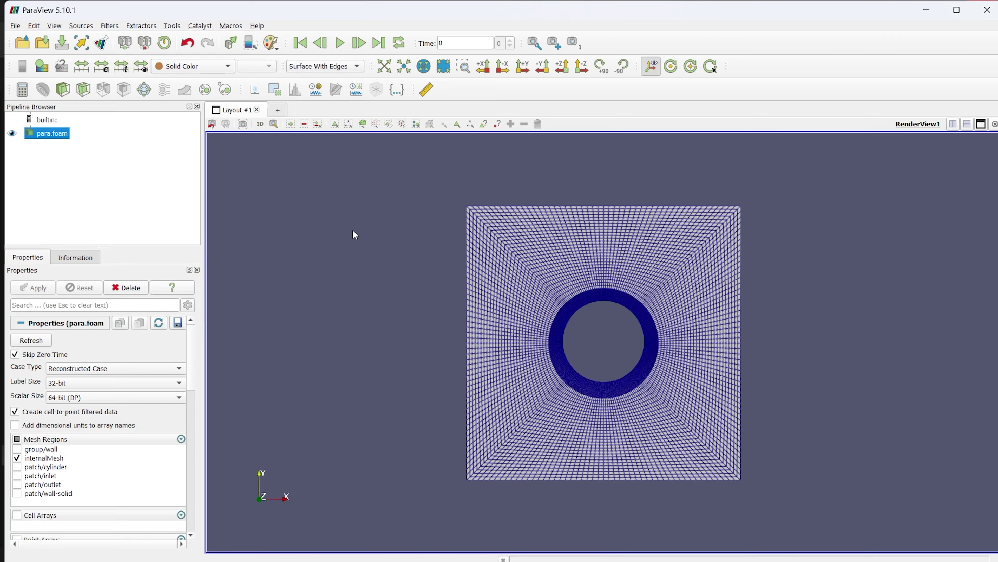
left_click_drag(354, 235, 314, 255)
Switch to the Ansys Meshing window to compare the original mesh, and return to ParaView
key("alt+Tab")
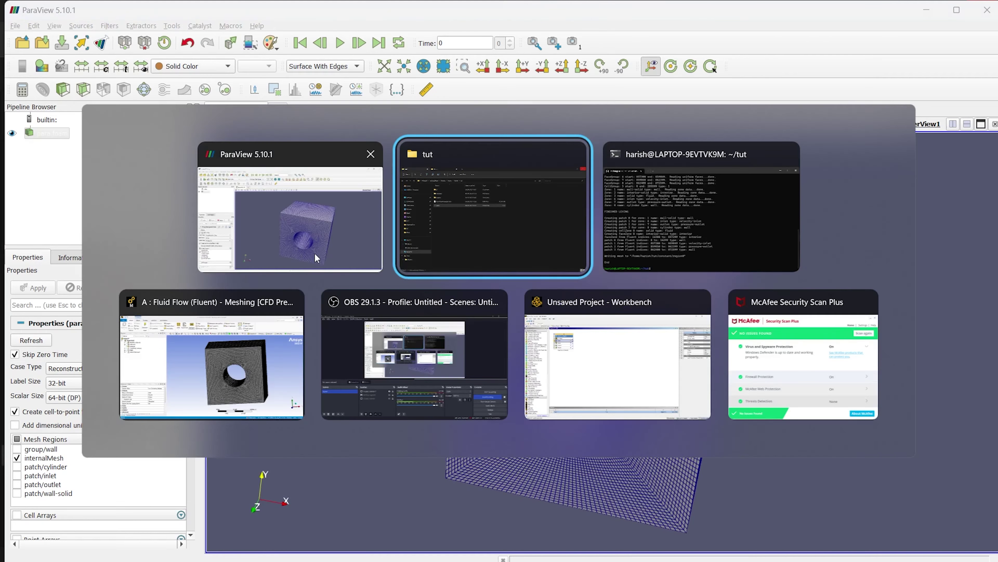
key("Tab")
key("Tab")
middle_click_drag(814, 299, 851, 293)
key("alt+Tab")
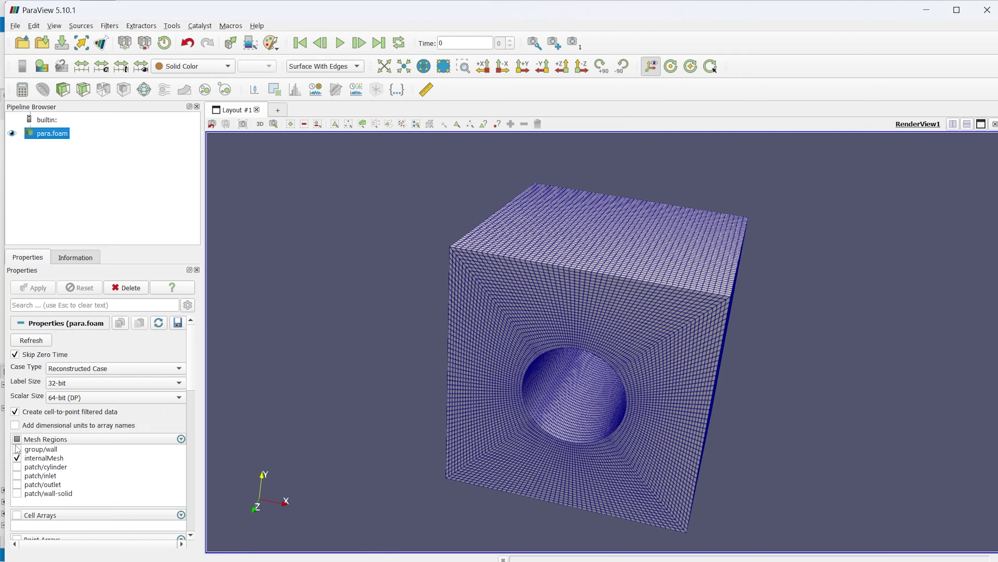
Replace the internalMesh region with group/wall, apply it, and inspect the wall surfaces and the cylinder
left_click(17, 458)
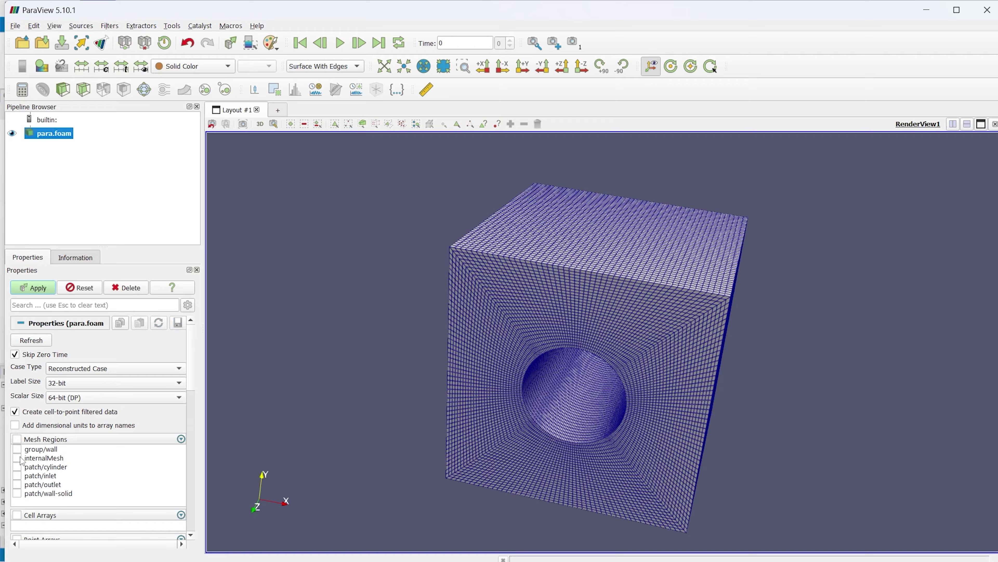
left_click(17, 449)
left_click(41, 290)
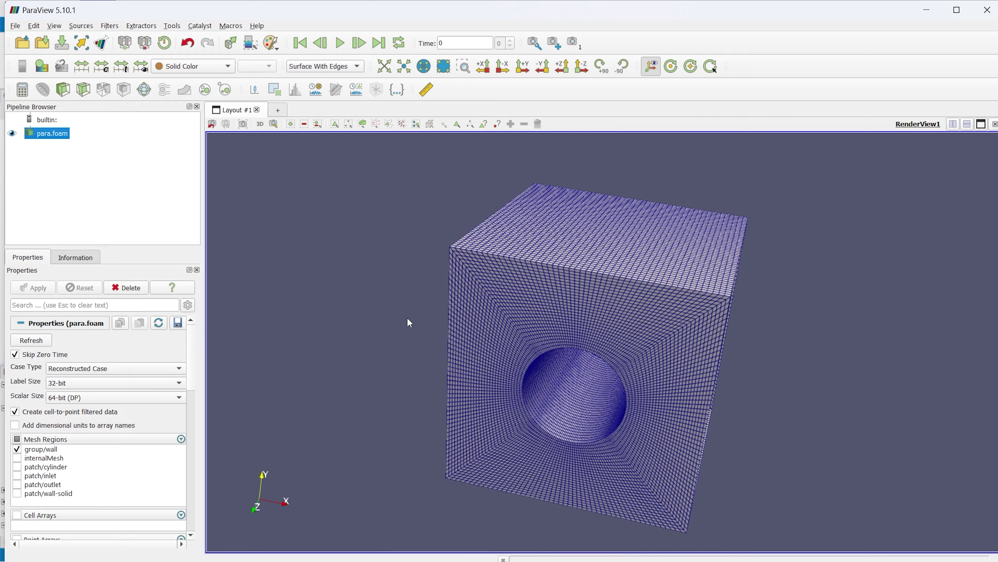
left_click_drag(408, 323, 316, 306)
left_click_drag(473, 362, 452, 264)
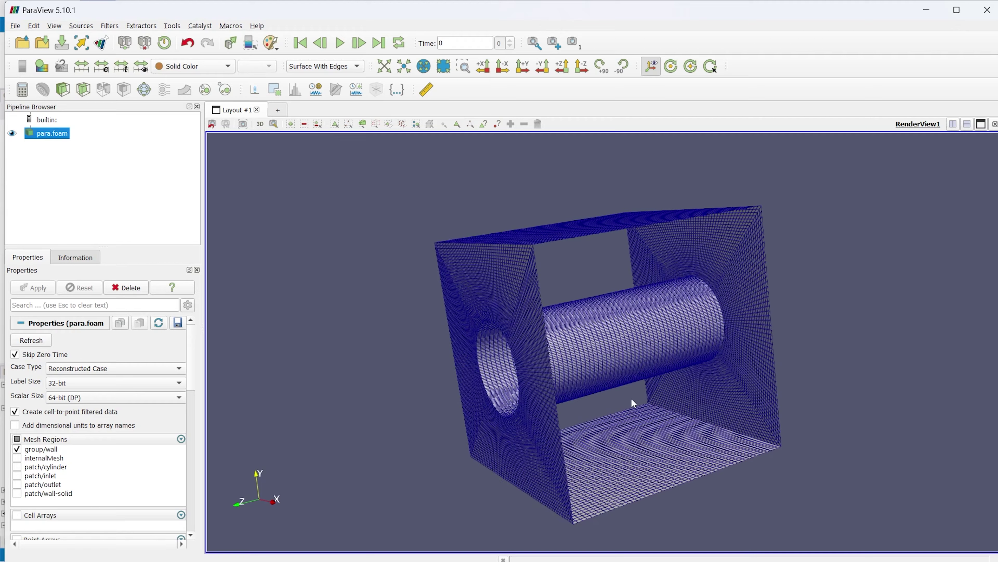
Replace the group/wall region with patch/cylinder and apply it to view the cylinder patch alone
left_click_drag(633, 402, 623, 333)
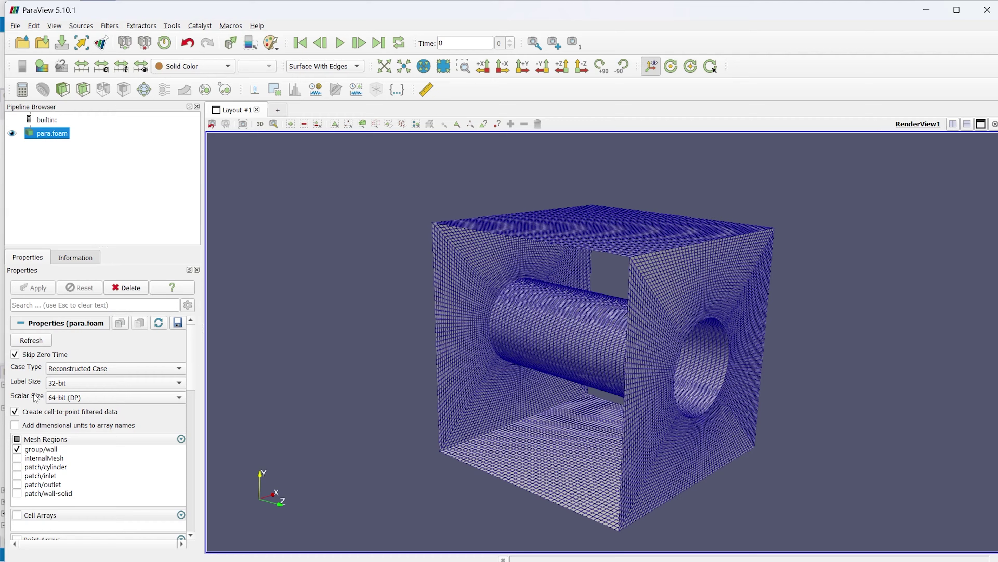
left_click(17, 449)
left_click(17, 467)
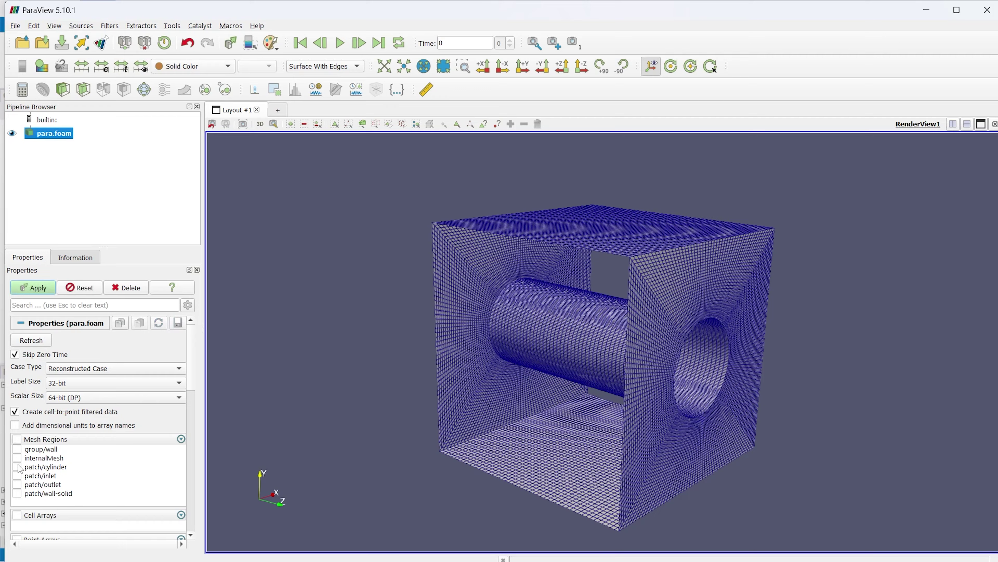
left_click(38, 293)
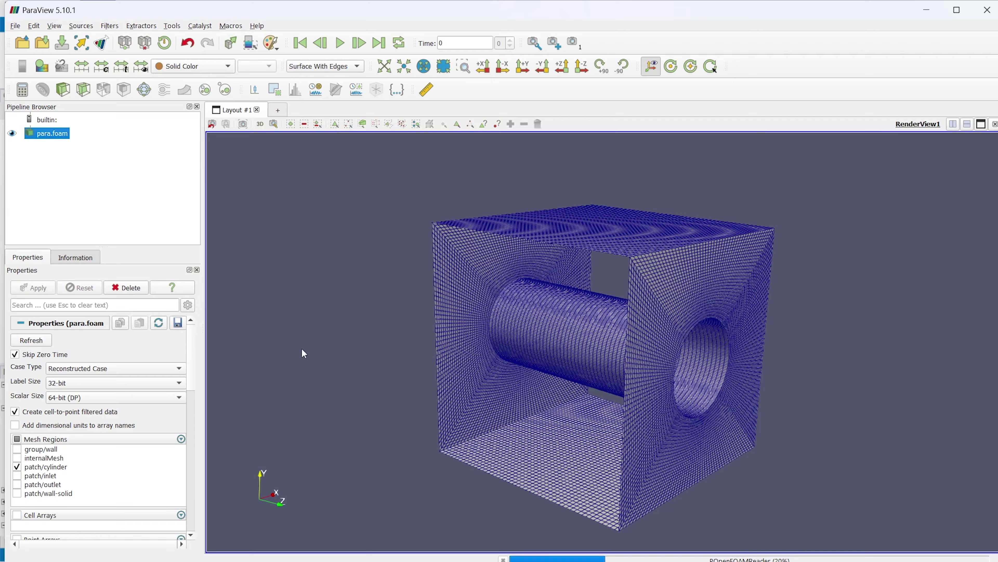
Replace patch/cylinder with the patch/inlet and patch/outlet regions, and apply the selection to inspect both boundary faces
left_click(17, 484)
left_click(17, 467)
left_click(17, 476)
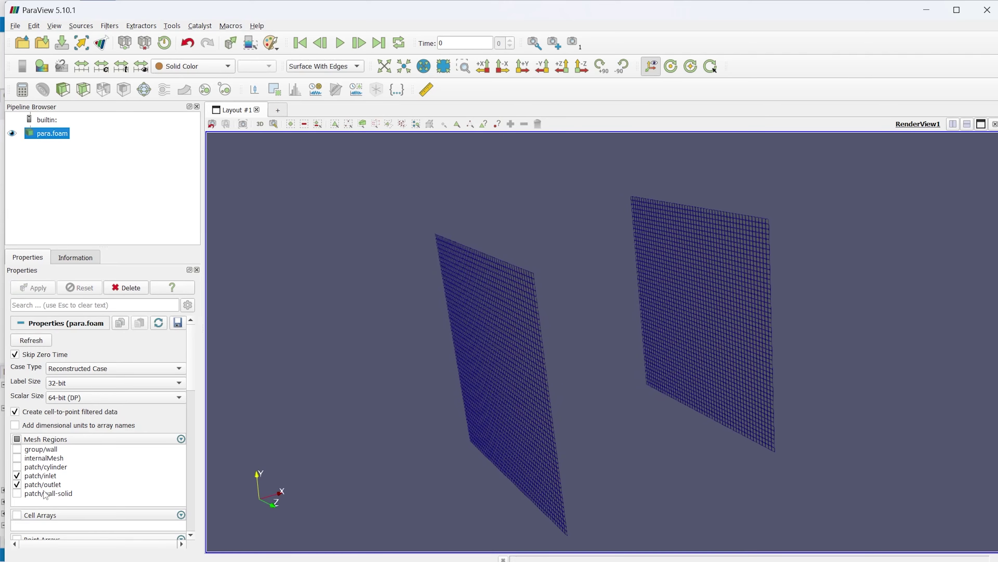
Add patch/cylinder, group/wall and patch/wall-solid to the loaded regions, apply them, and inspect the combined boundary surfaces
left_click(17, 466)
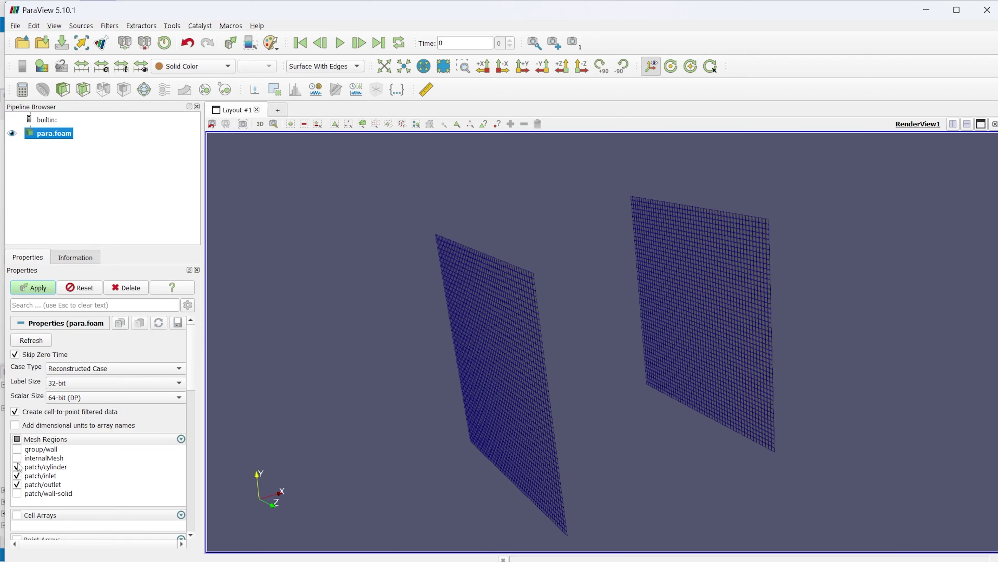
left_click(17, 449)
left_click(17, 494)
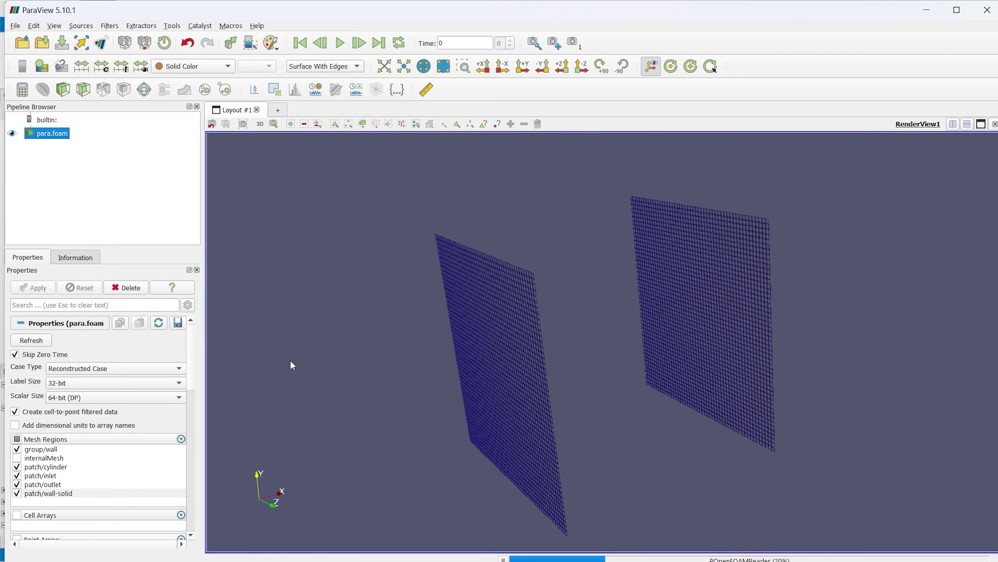
left_click_drag(293, 359, 507, 443)
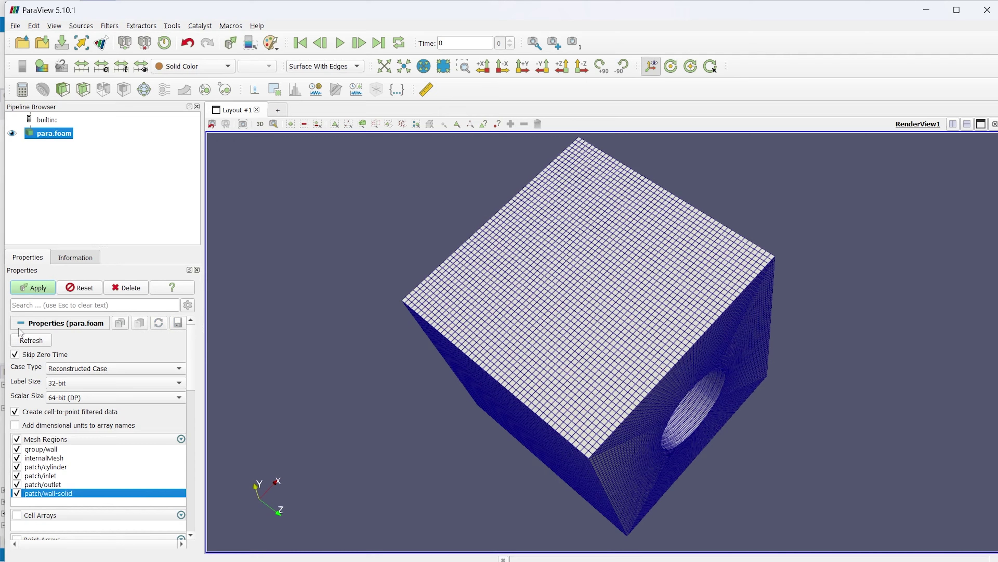
Load internalMesh together with all the patches, and inspect the complete mesh and its cylinder opening from several angles
left_click(36, 291)
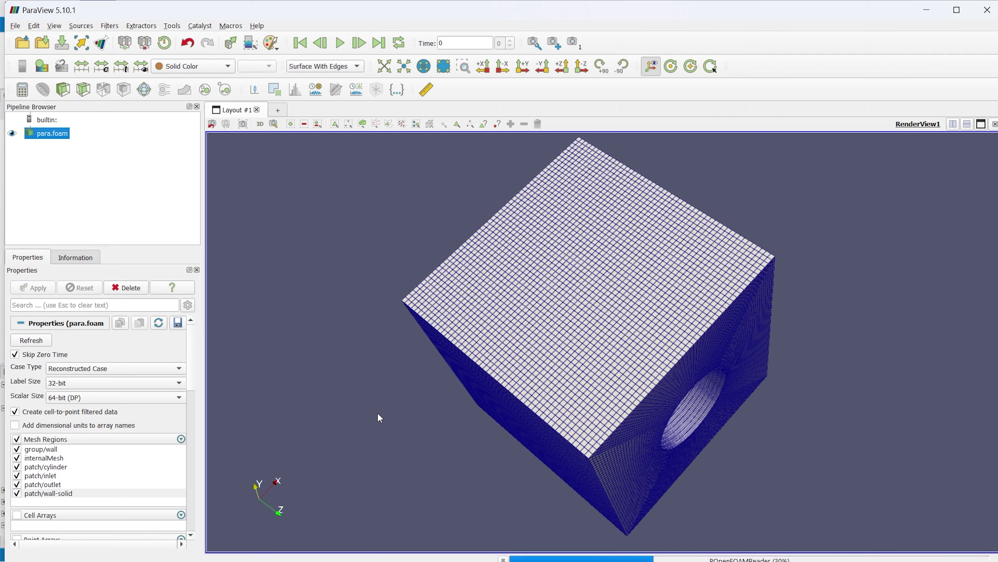
left_click_drag(380, 417, 782, 395)
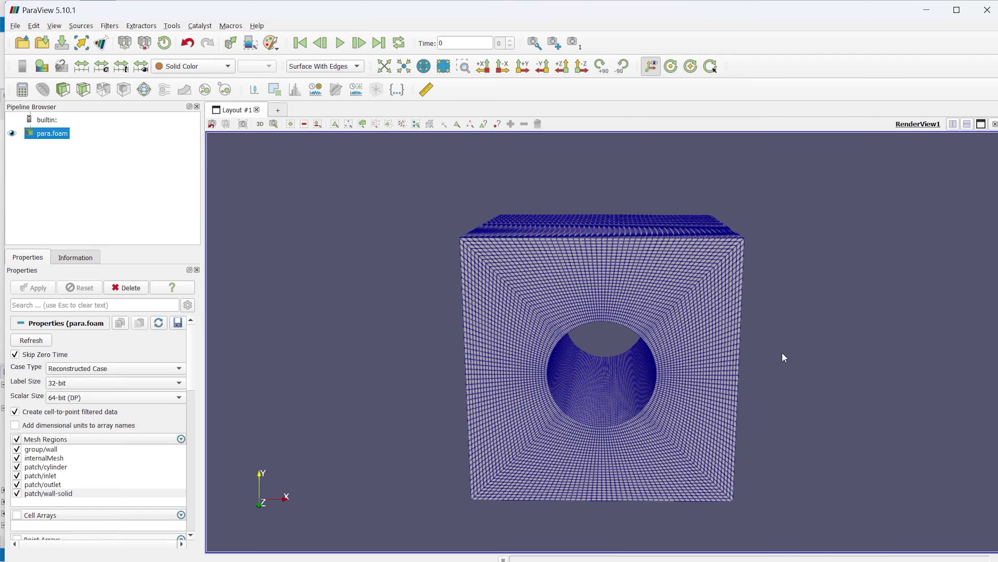
left_click_drag(780, 389, 781, 371)
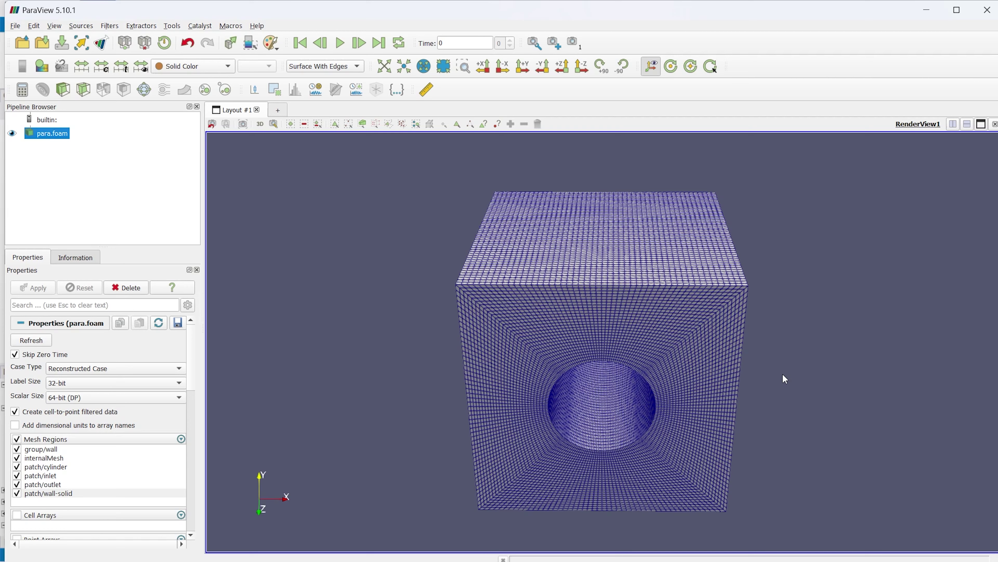
left_click_drag(782, 374, 821, 344)
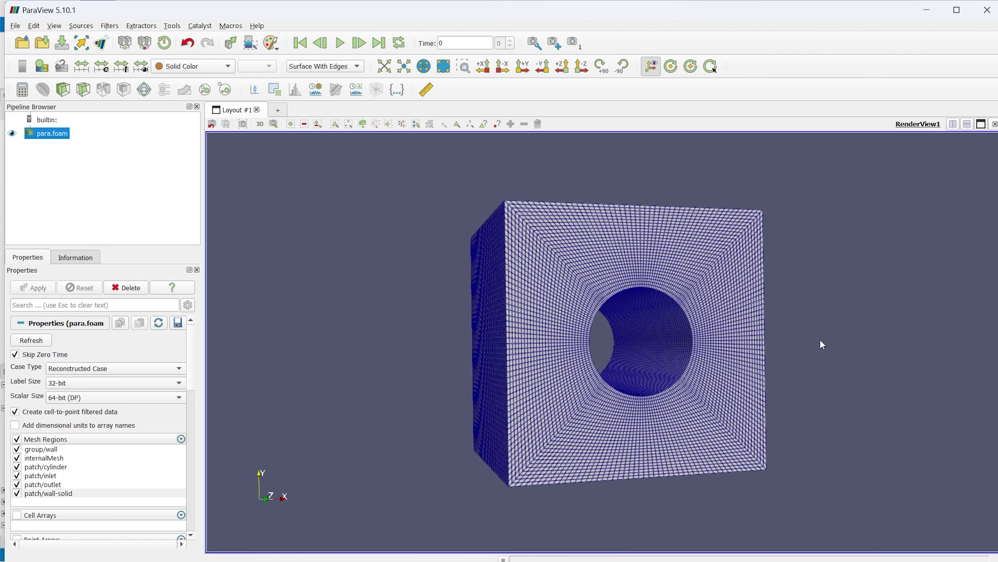